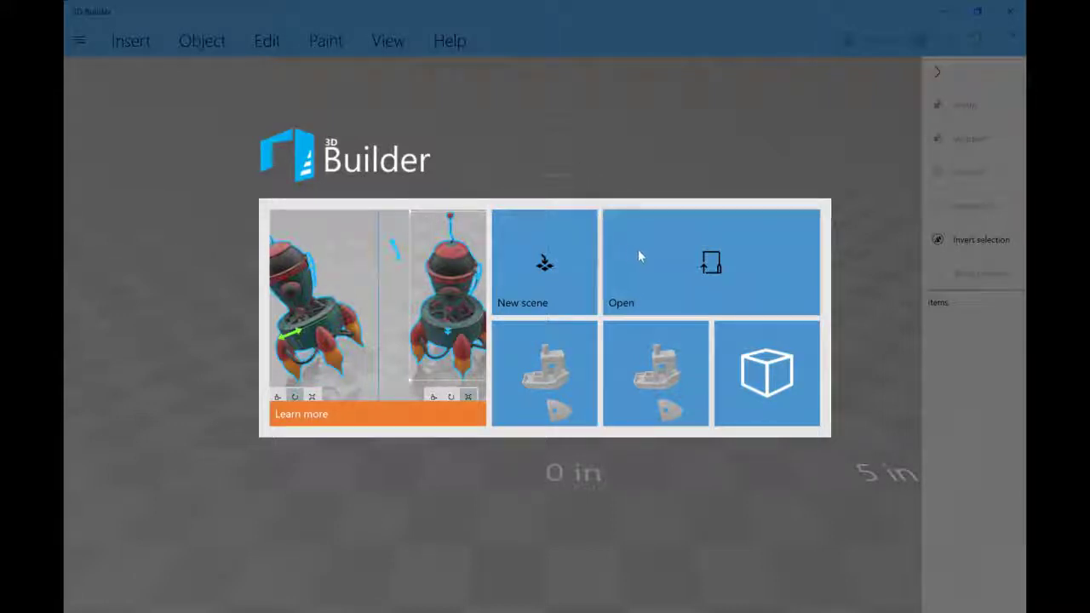
Step: Load the Benchy boat model with millimetres as the file's units and repair its invalid geometry
click(700, 265)
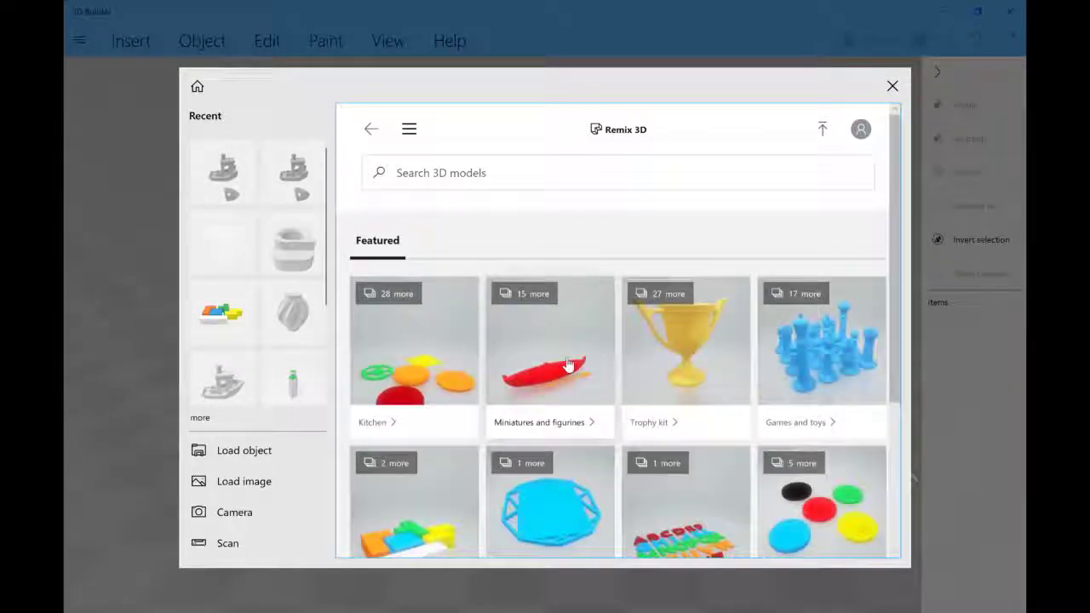
click(240, 393)
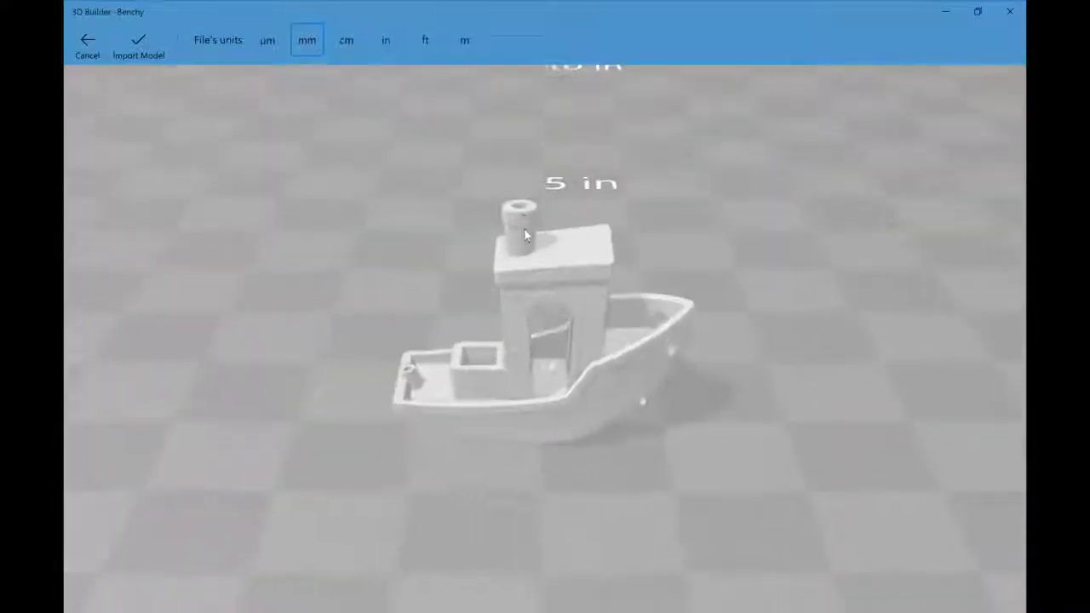
click(137, 46)
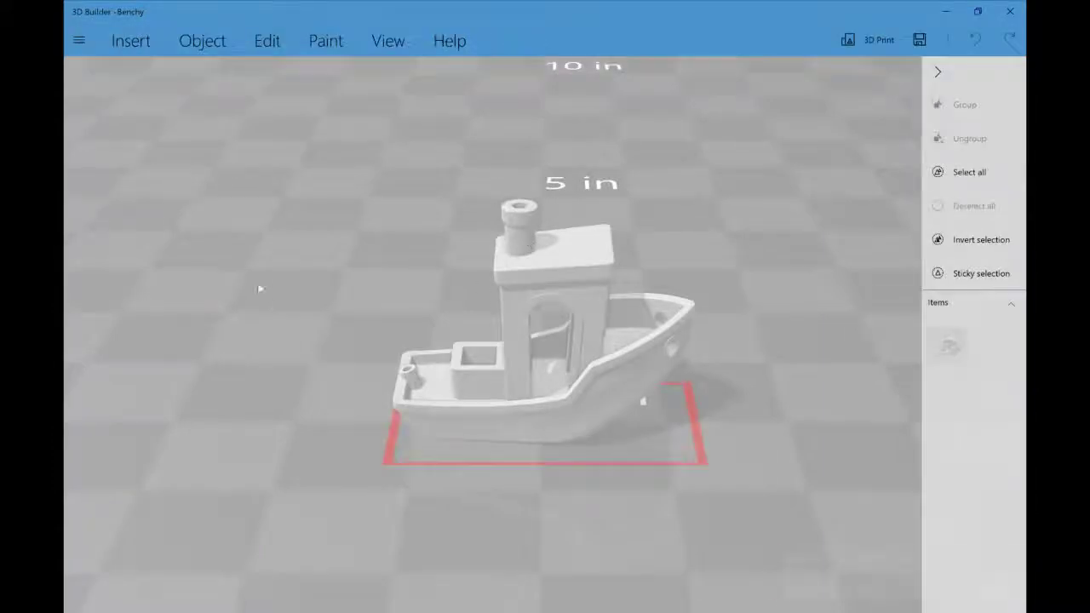
click(589, 307)
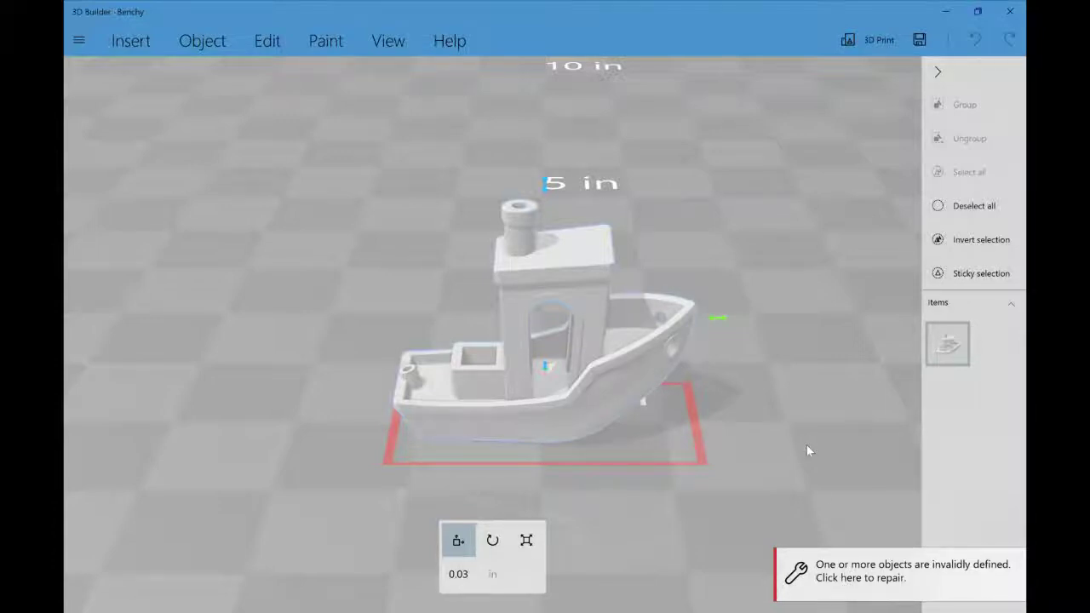
click(846, 575)
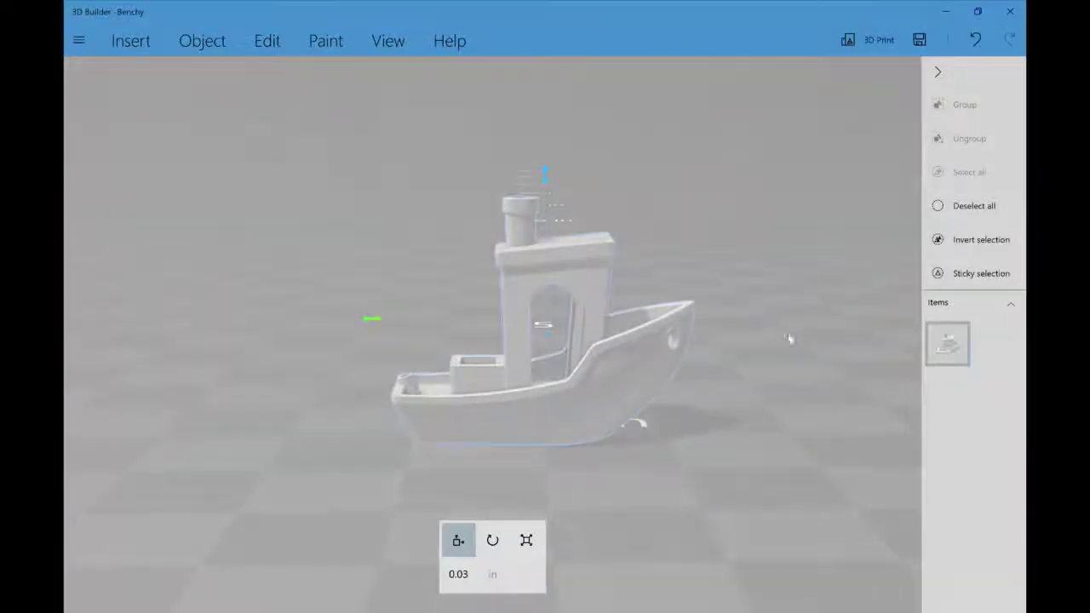
Step: Begin splitting the boat and rotate the cutting plane by 90 degrees so it stands upright across the hull
click(232, 38)
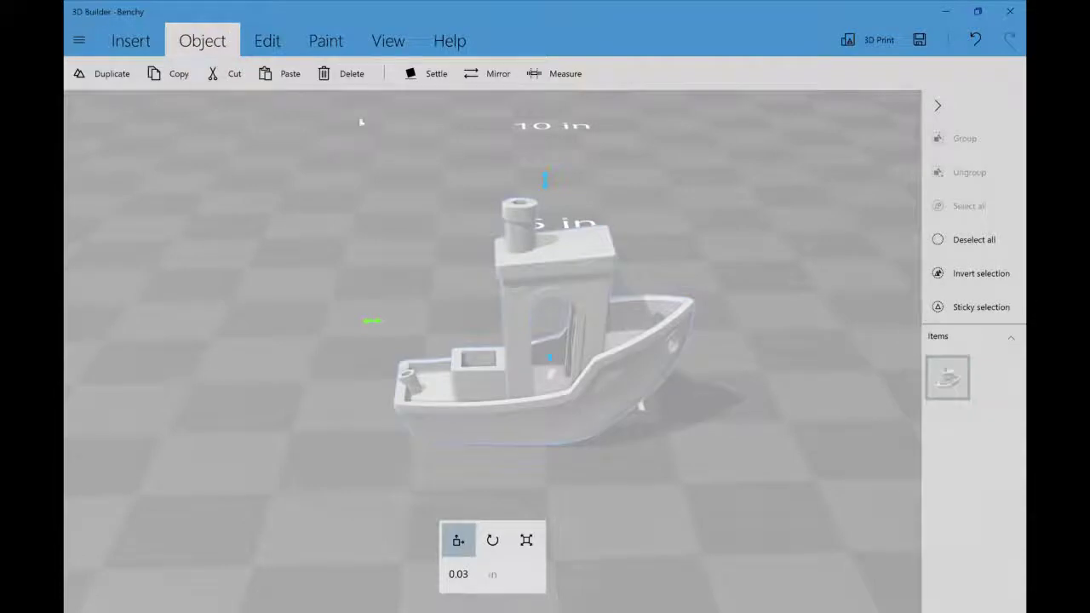
click(271, 48)
drag(661, 458, 723, 390)
drag(754, 174, 758, 260)
click(172, 74)
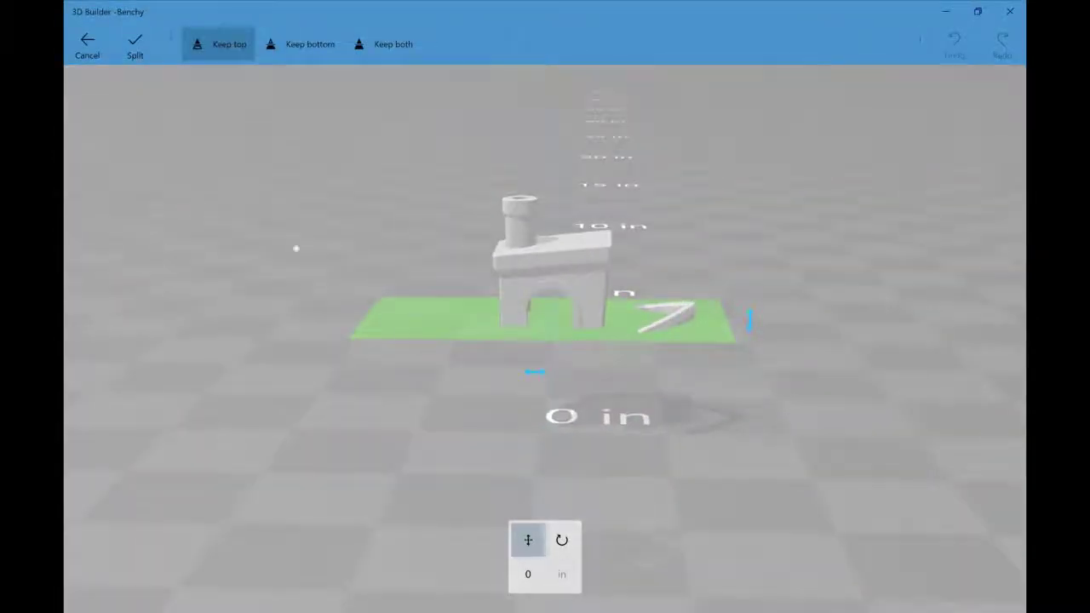
drag(750, 322, 549, 420)
click(538, 581)
text(90)
key(Return)
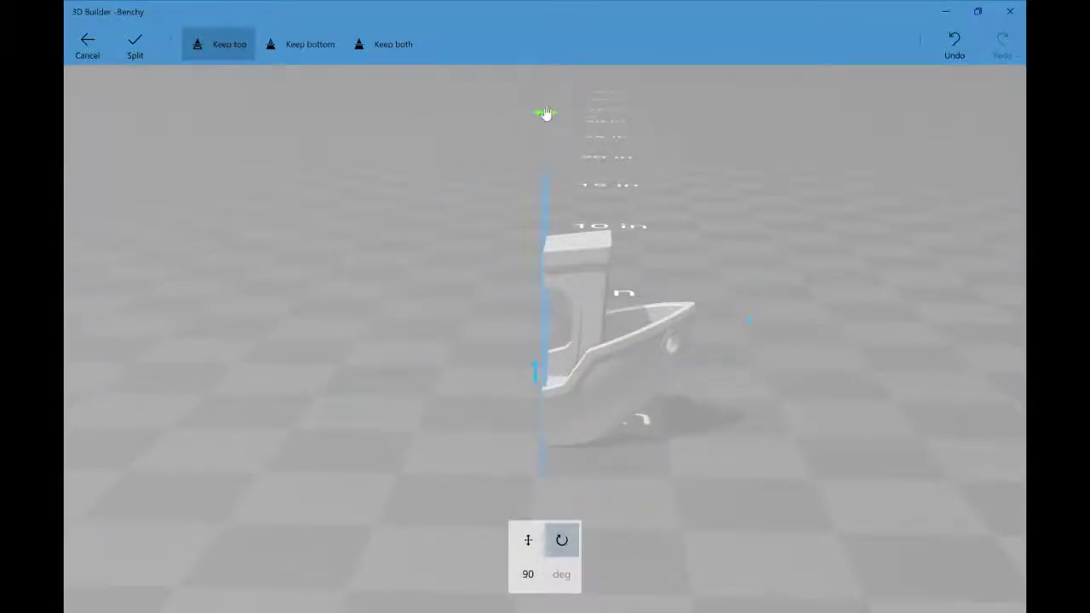
Step: Try tilting the upright cutting plane to other angles and undo the rotations
drag(545, 113, 880, 300)
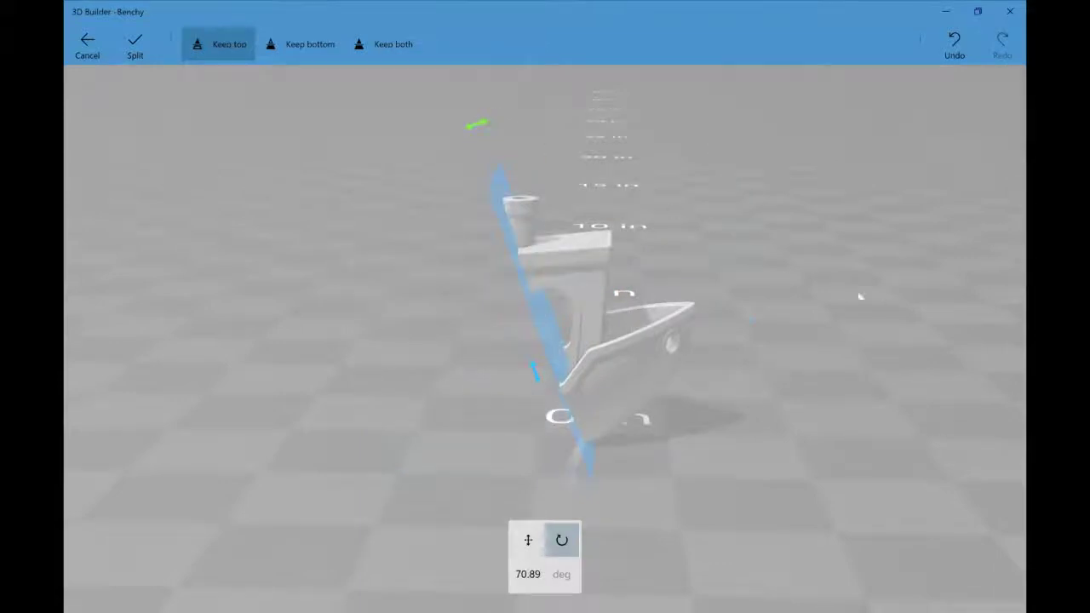
key(ctrl+z)
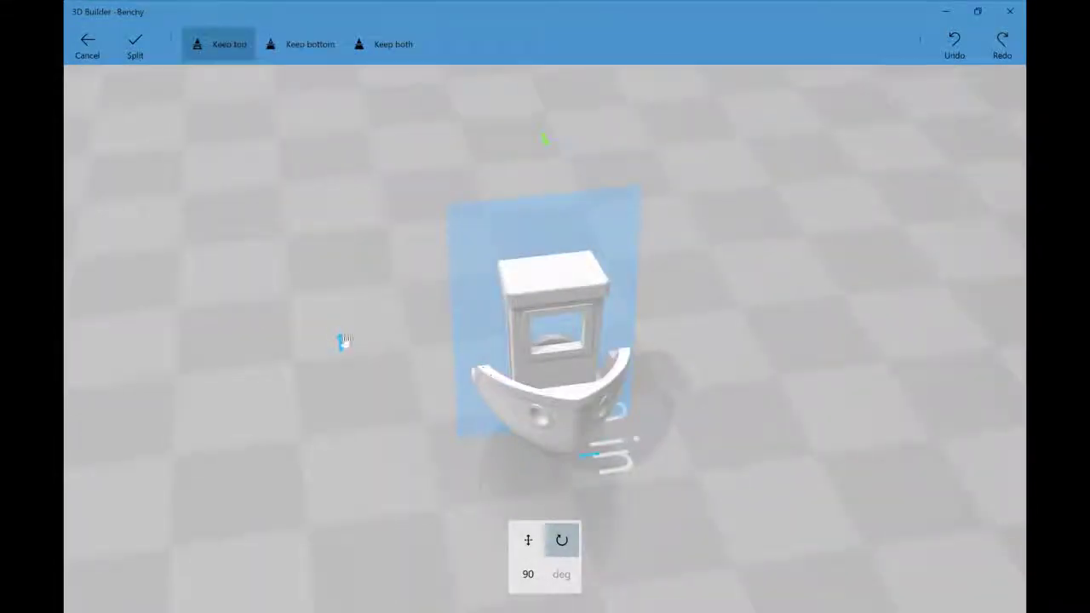
mouse_move(344, 341)
mouse_down()
mouse_move(421, 408)
mouse_move(365, 360)
mouse_move(344, 362)
mouse_up()
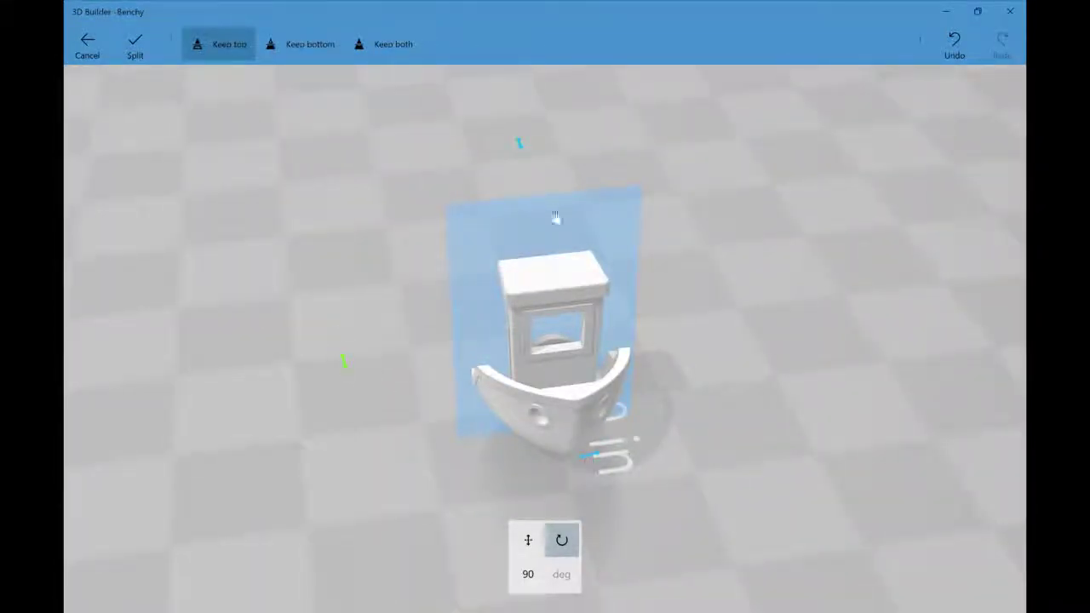
drag(486, 462, 637, 380)
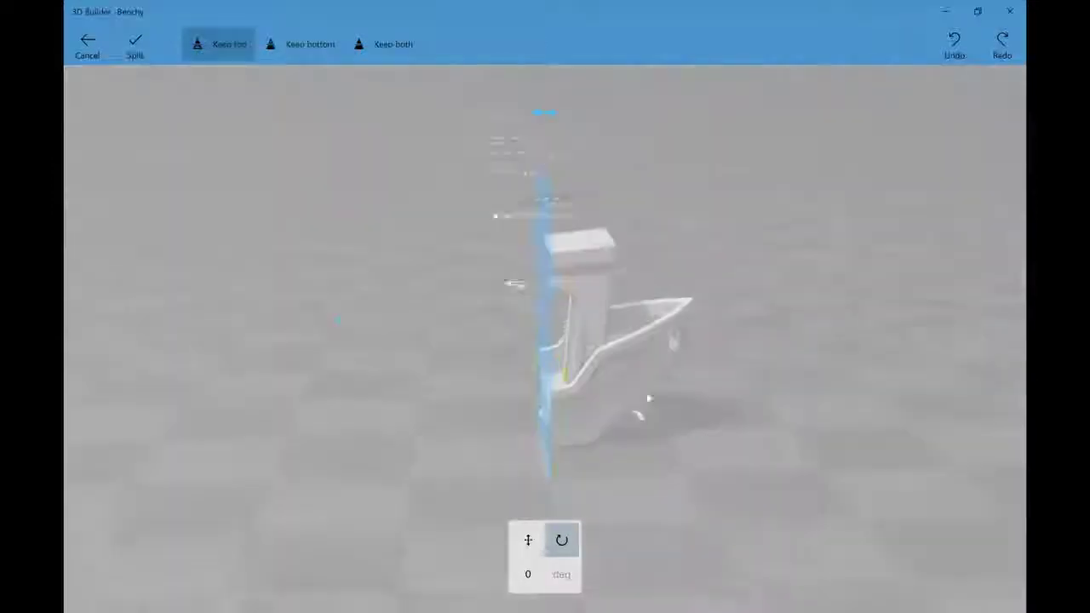
Step: Shift the cutting plane to about -0.62 in, just ahead of the cabin, and split the boat keeping both pieces
click(549, 243)
drag(604, 250, 629, 255)
drag(801, 372, 731, 392)
click(369, 48)
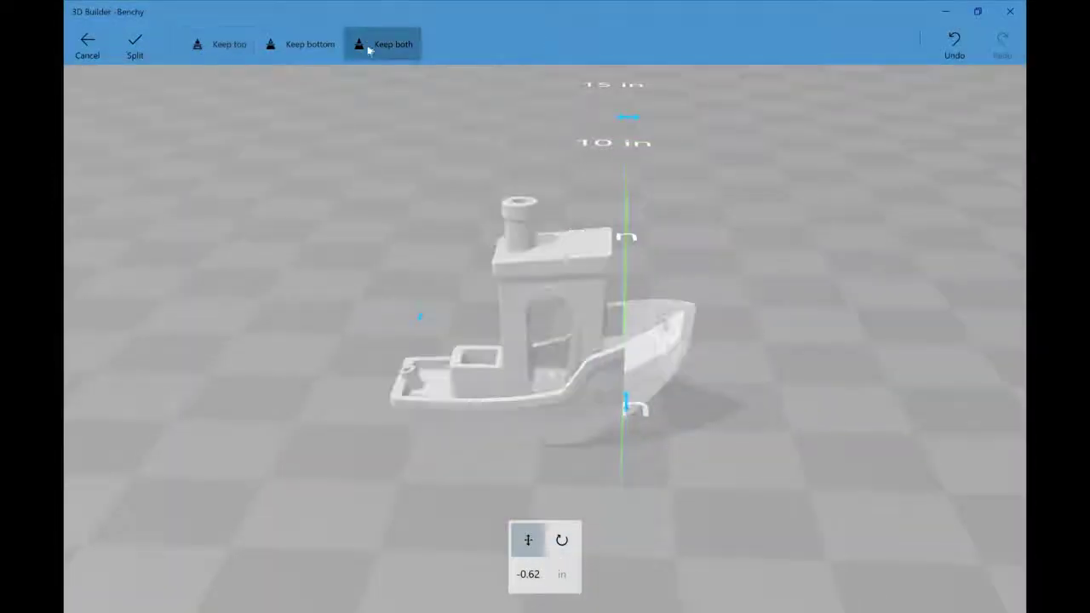
drag(477, 250, 582, 260)
right_drag(852, 330, 692, 332)
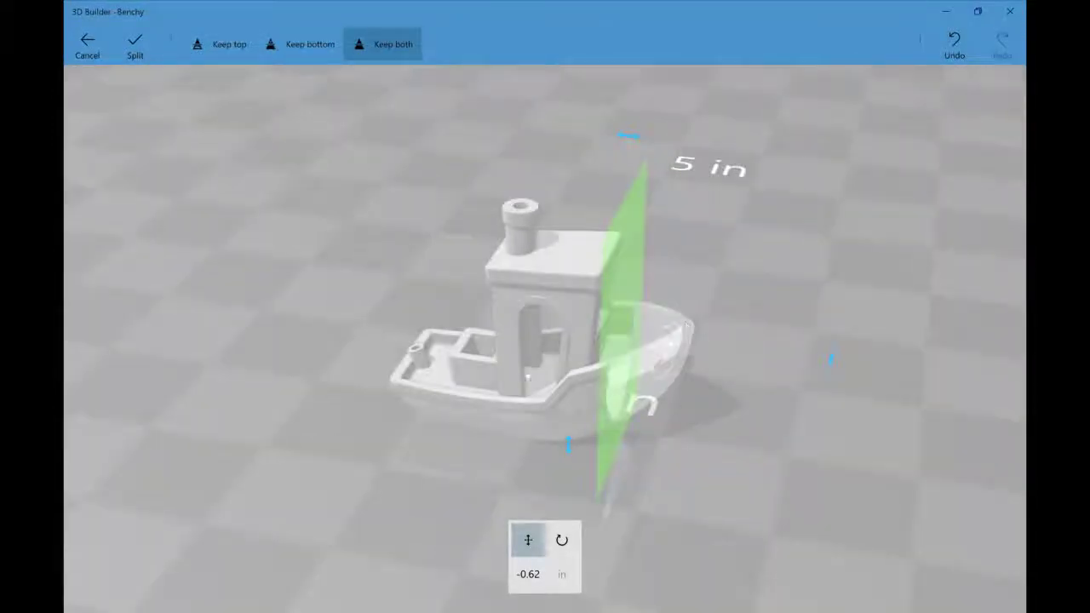
click(134, 44)
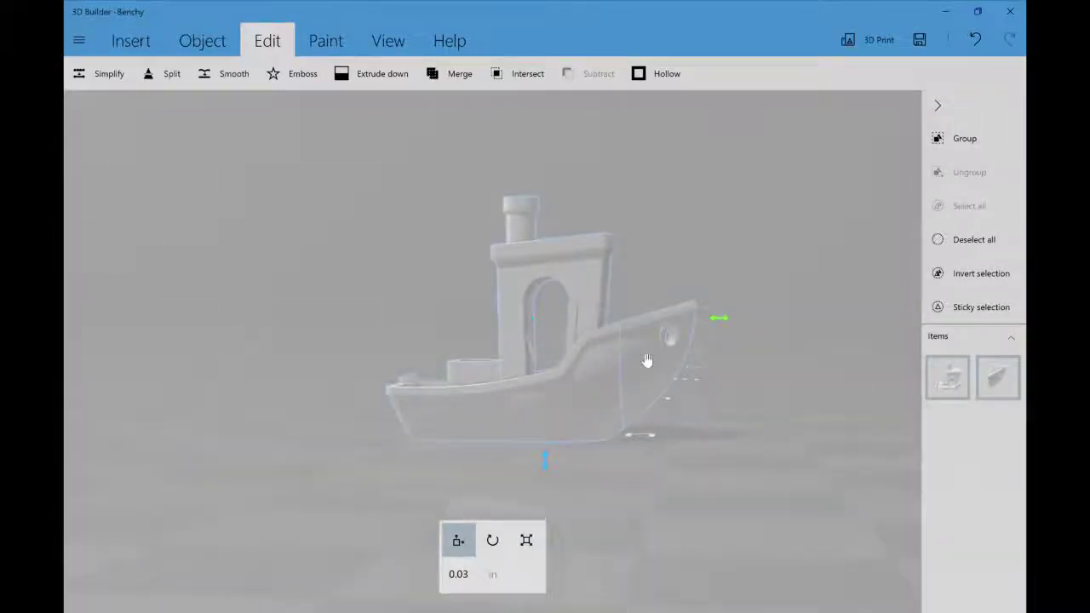
Step: Try pulling the bow piece away from the hull to inspect the cut, and undo the move
click(647, 361)
drag(731, 369, 840, 363)
drag(700, 452, 695, 501)
key(ctrl+z)
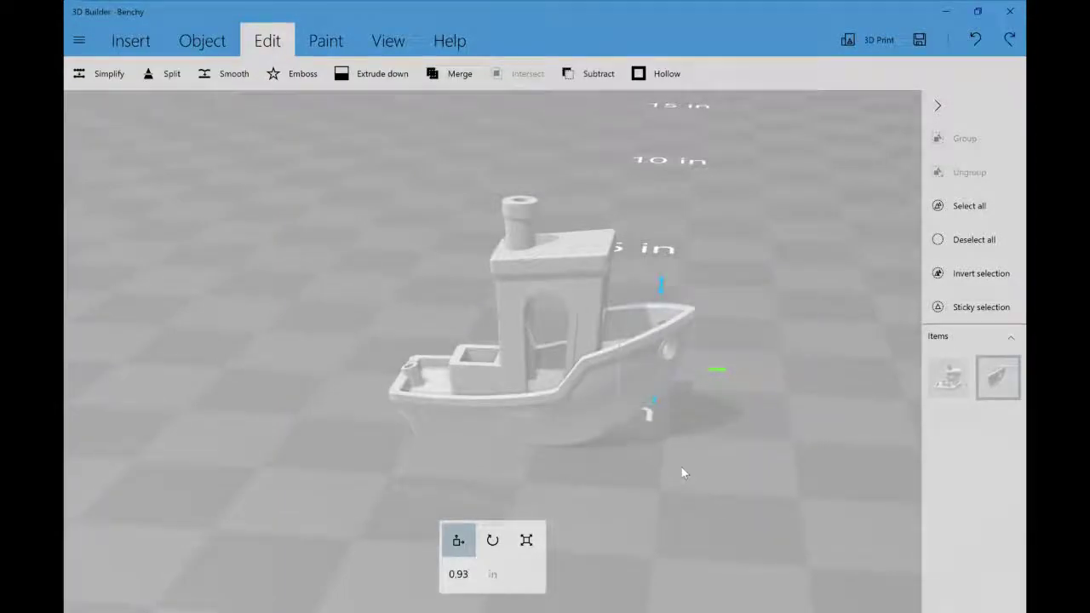
right_drag(688, 432, 730, 432)
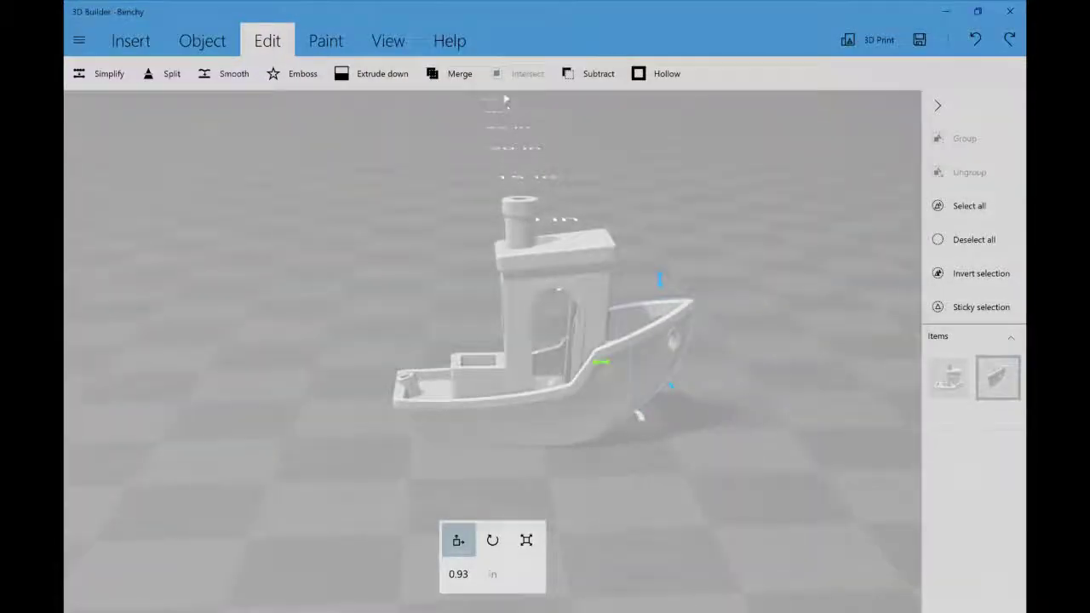
drag(601, 366, 701, 422)
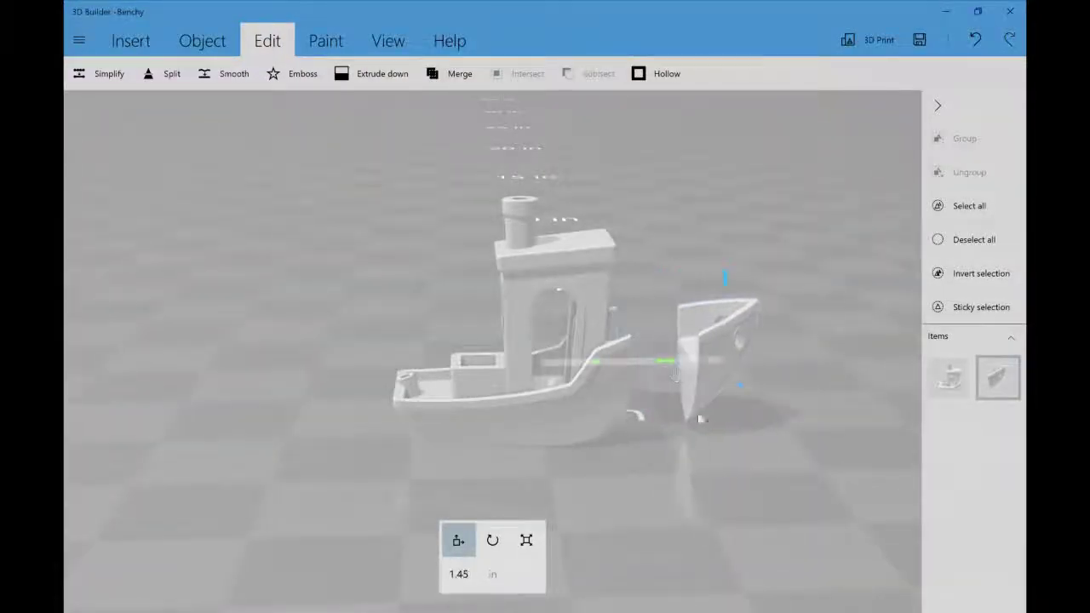
right_drag(701, 423, 615, 384)
click(613, 380)
drag(615, 470, 726, 390)
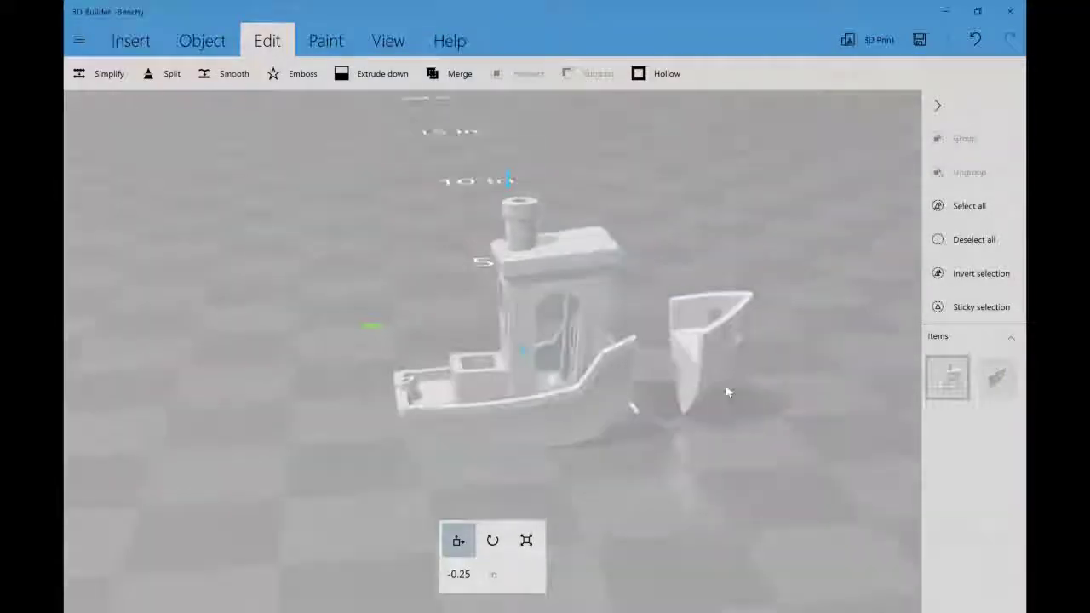
key(ctrl+z)
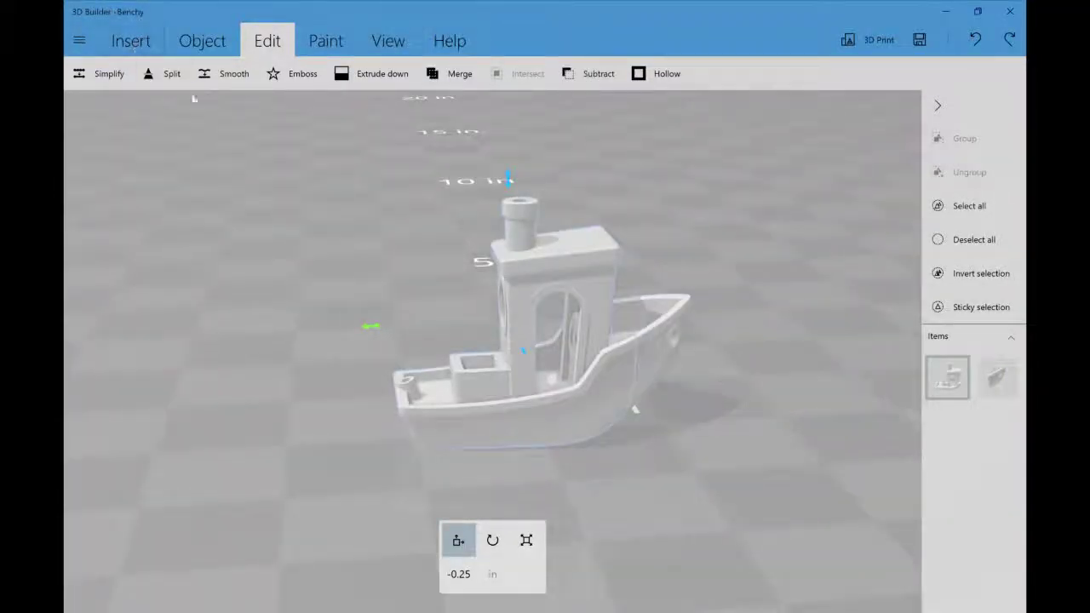
Step: Insert a cube and scale it down uniformly to about 0.19 in
click(123, 42)
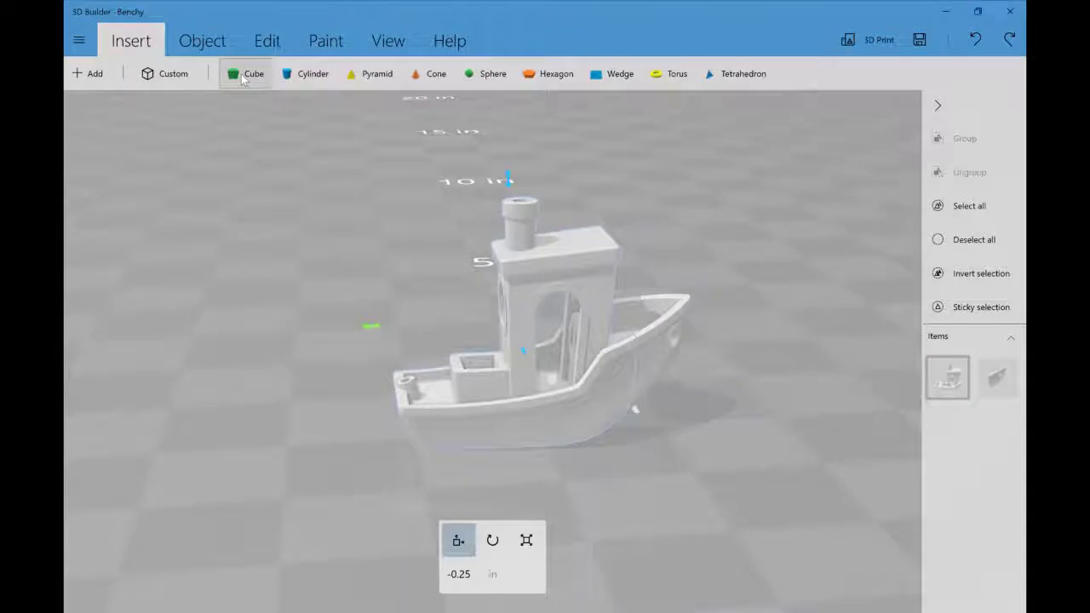
click(248, 77)
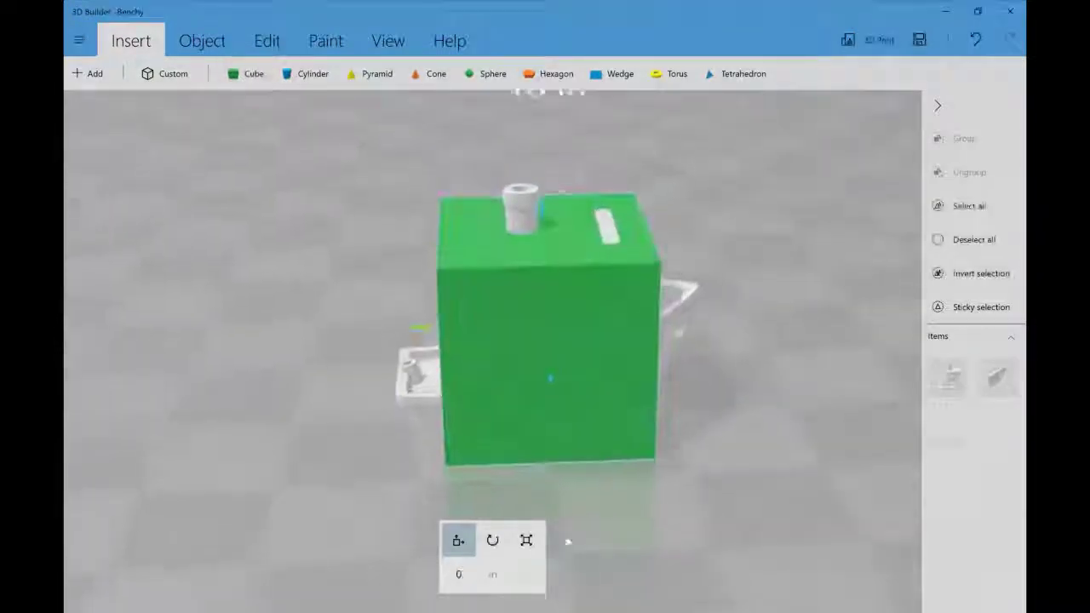
click(528, 545)
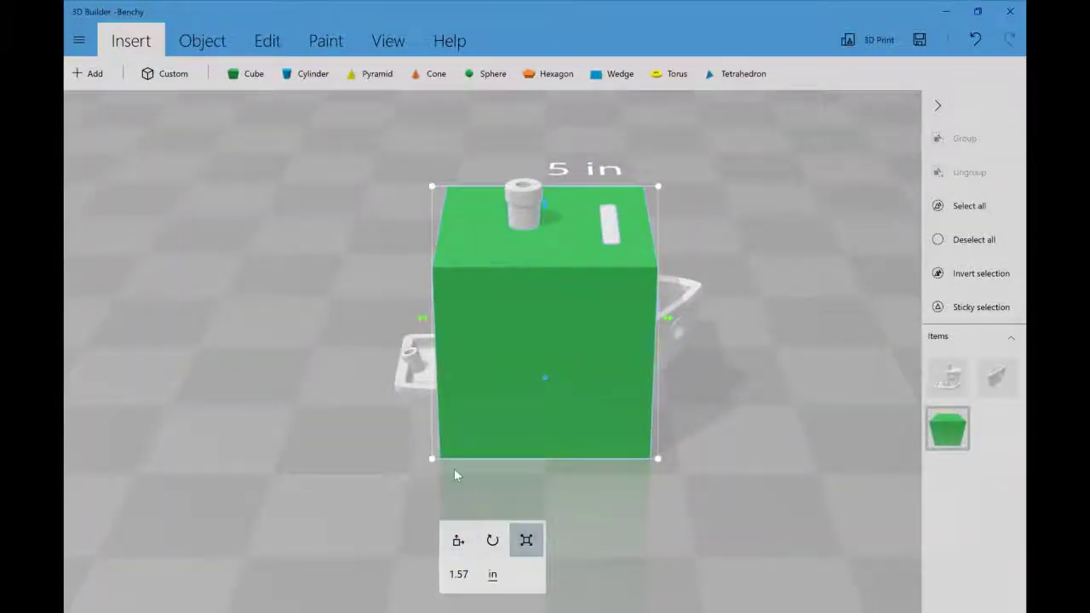
drag(438, 459, 533, 411)
Step: Turn on X-ray display and position the small cube across the bow split, about 0.43 in high
click(404, 39)
click(745, 74)
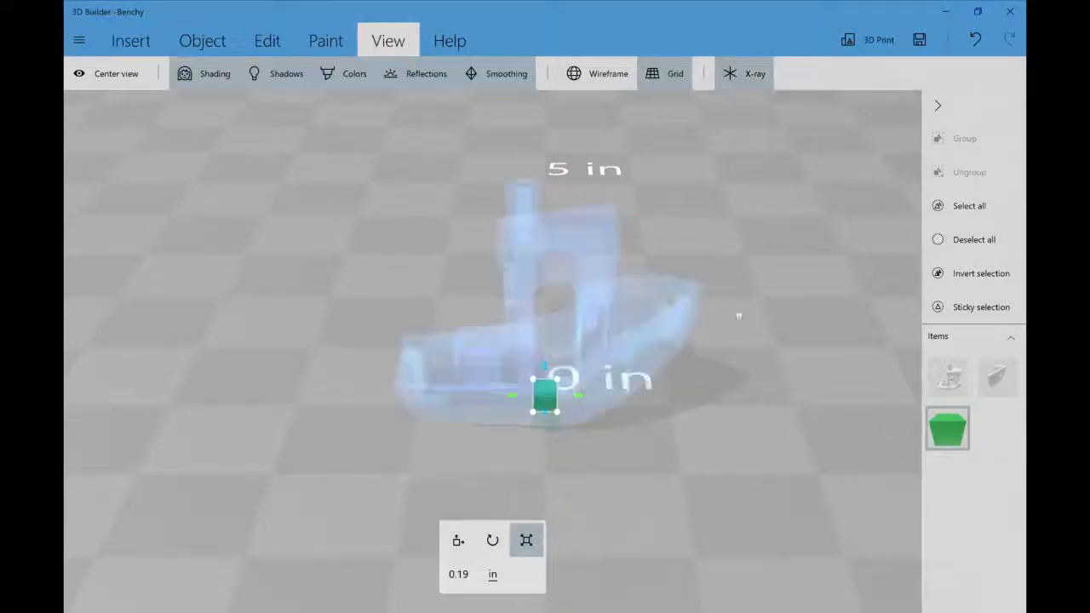
click(458, 540)
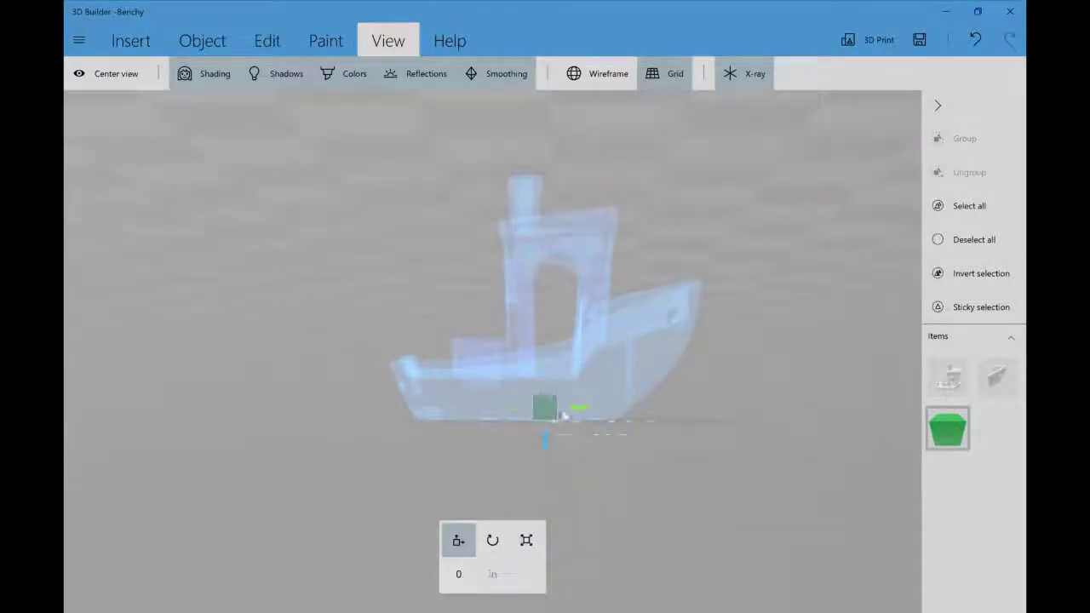
drag(586, 412, 644, 402)
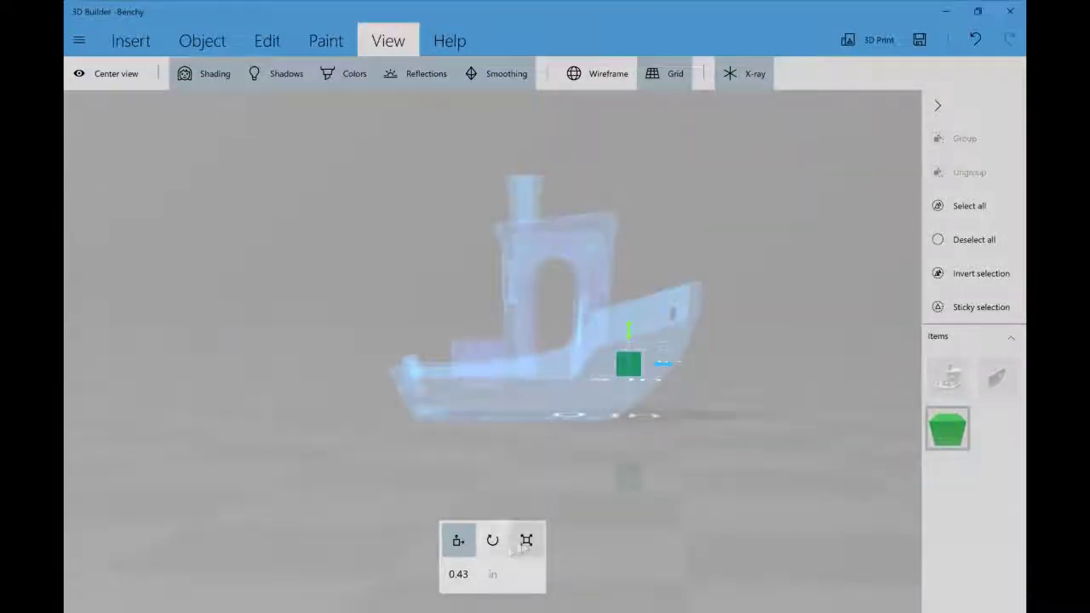
Step: Stretch the cube in both directions along the boat's length to about 0.39 in, spanning both pieces
click(526, 541)
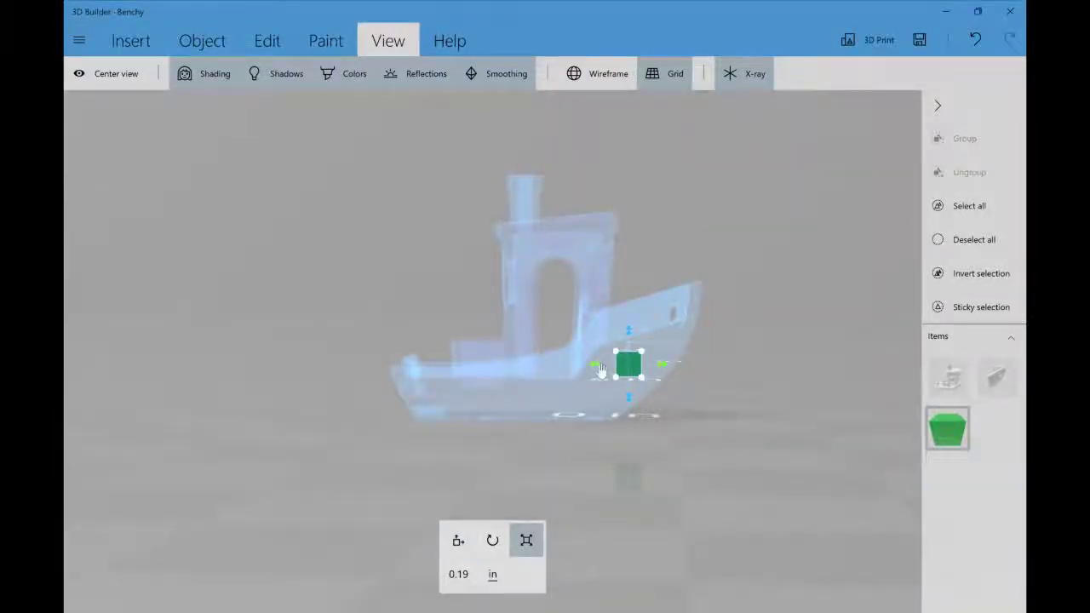
drag(594, 366, 584, 365)
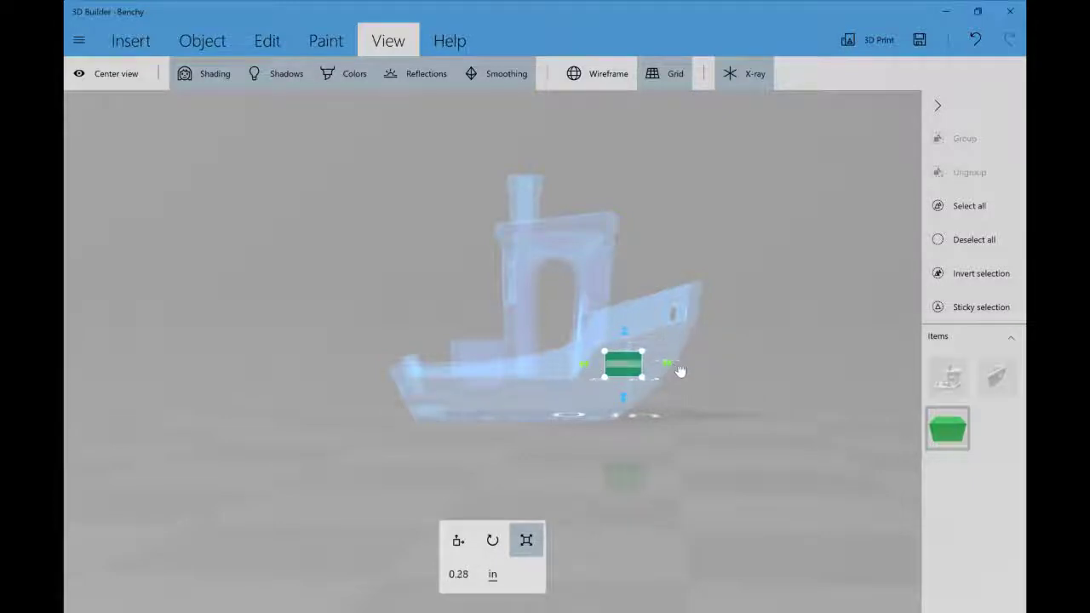
drag(683, 373, 687, 374)
drag(726, 423, 771, 474)
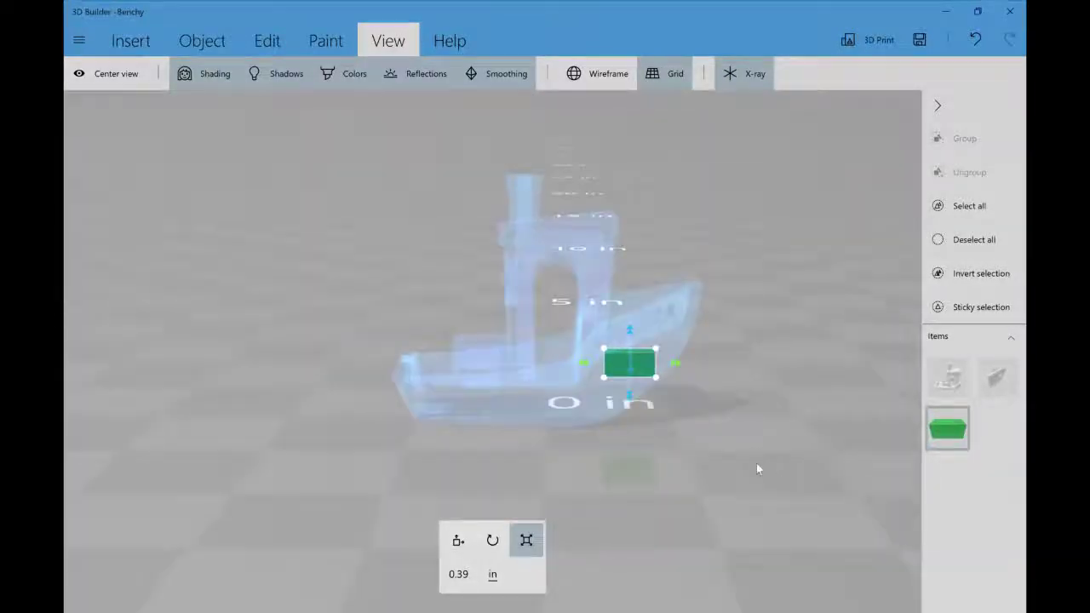
Step: Duplicate the green block and move one copy out in front of the bow
click(464, 541)
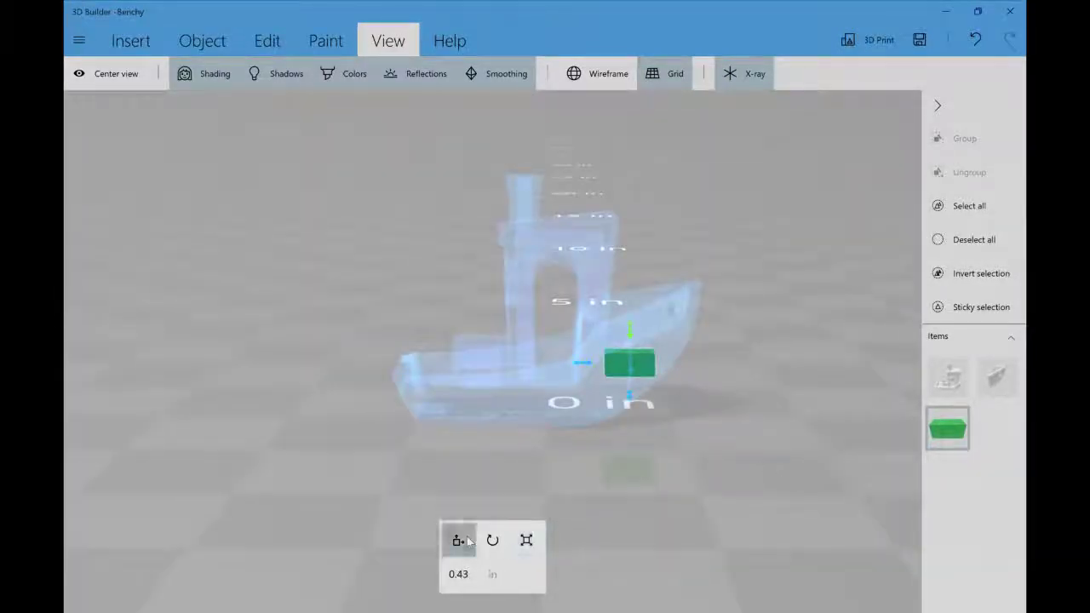
key(ctrl+z)
key(ctrl+d)
drag(511, 368, 753, 388)
Step: Subtract the green block inside the hull from the two boat pieces
click(647, 365)
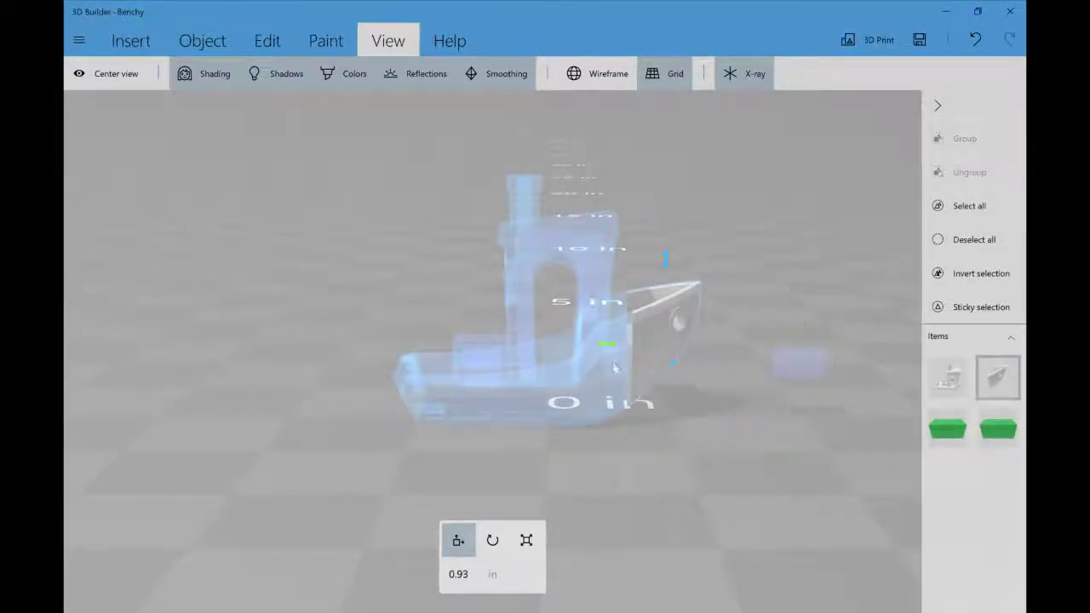
click(947, 430)
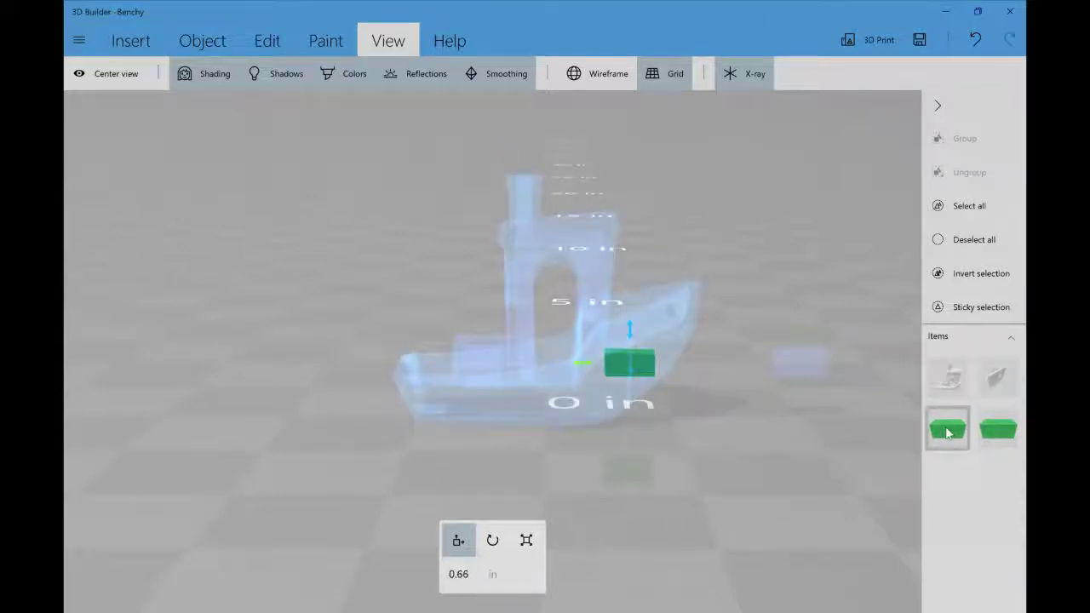
click(267, 40)
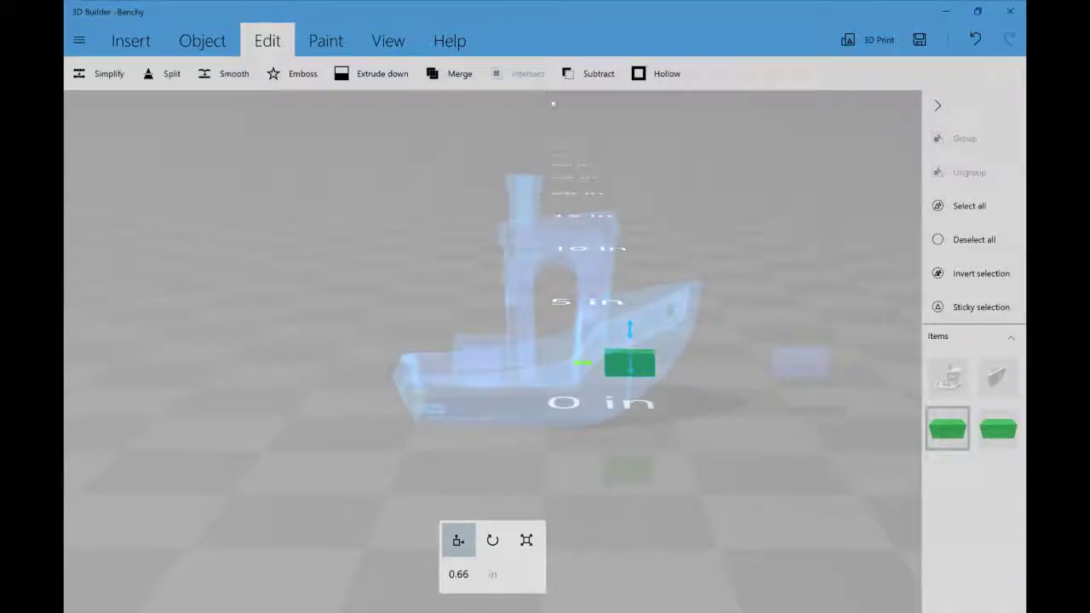
click(581, 81)
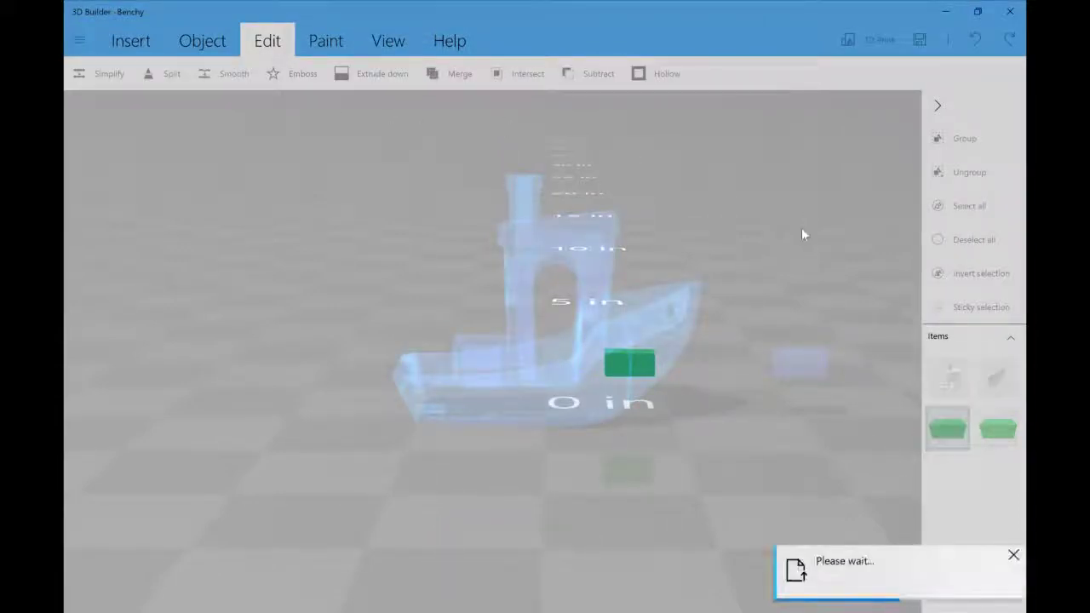
drag(790, 274, 691, 340)
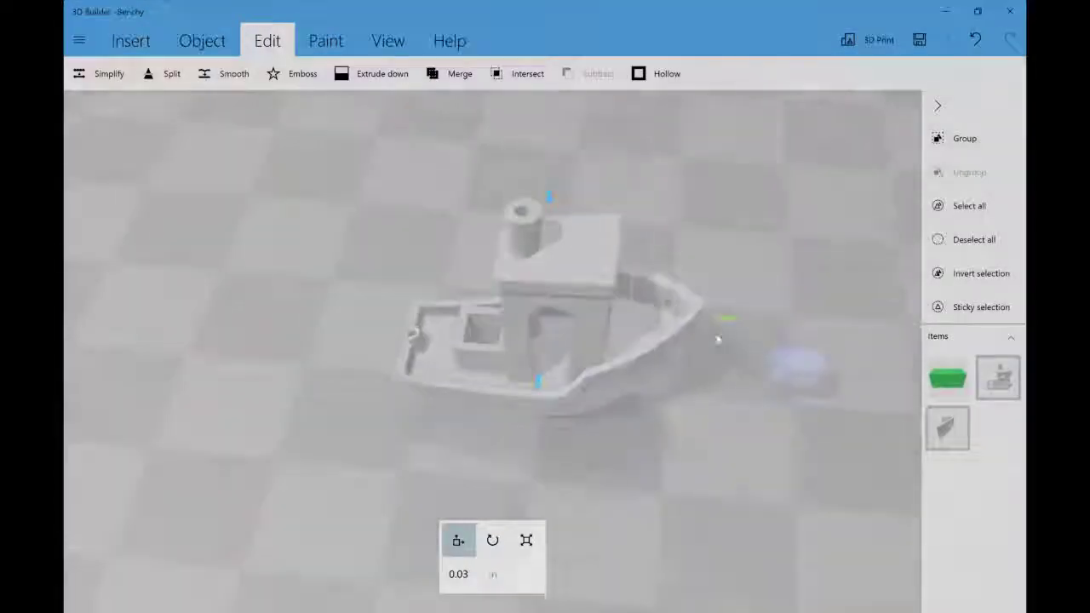
Step: Pull the bow piece forward, away from the hull, to inspect the cut socket, and undo the move
click(661, 372)
drag(616, 339, 722, 369)
drag(710, 443, 760, 389)
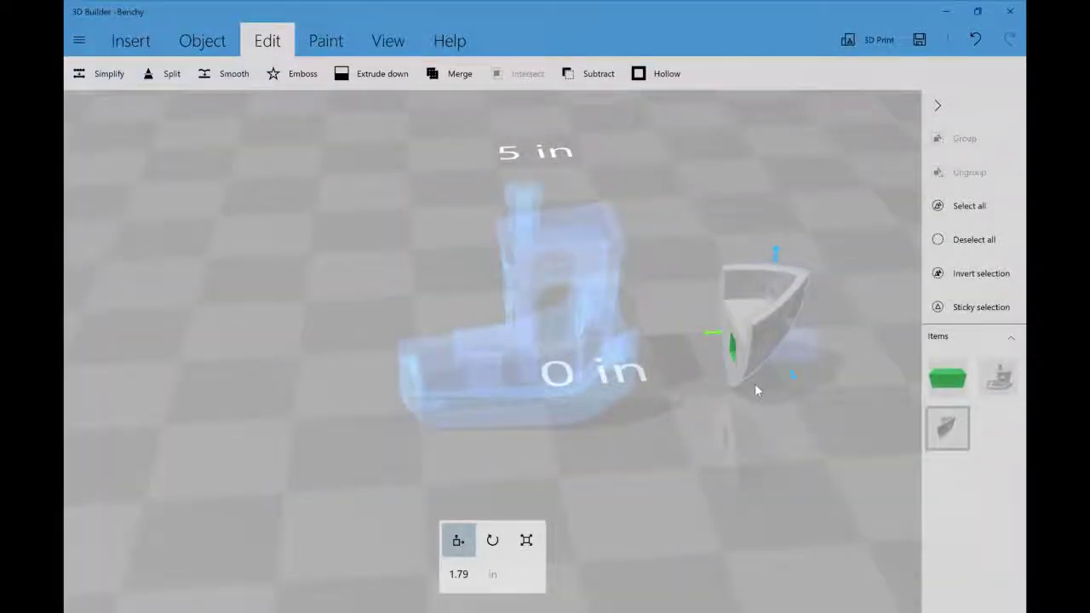
key(ctrl+z)
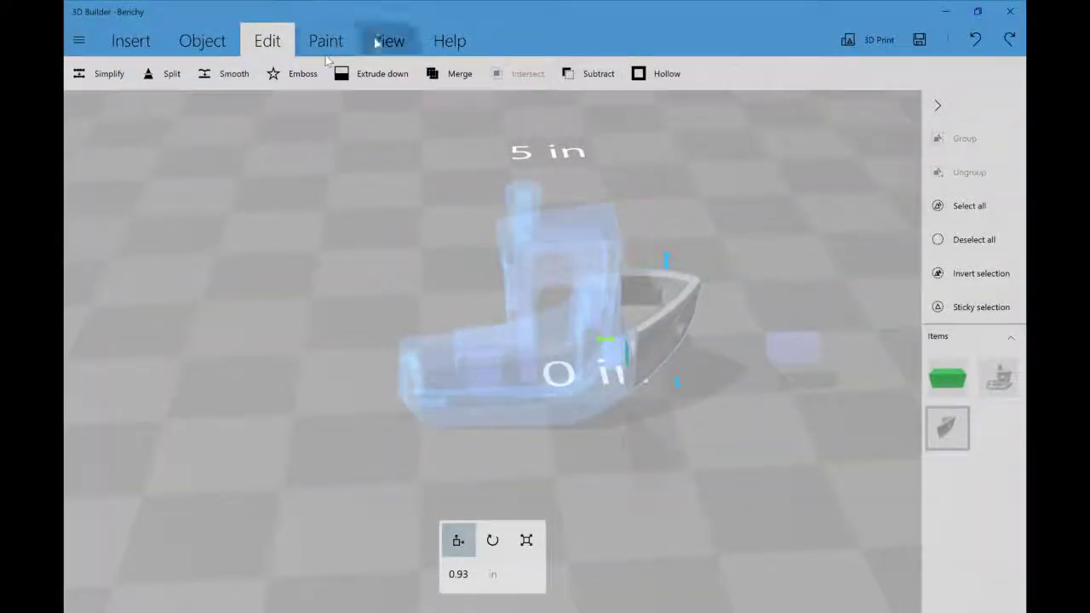
Step: Turn off X-ray display and switch the loose green block's scaling units to percent
click(388, 41)
click(758, 74)
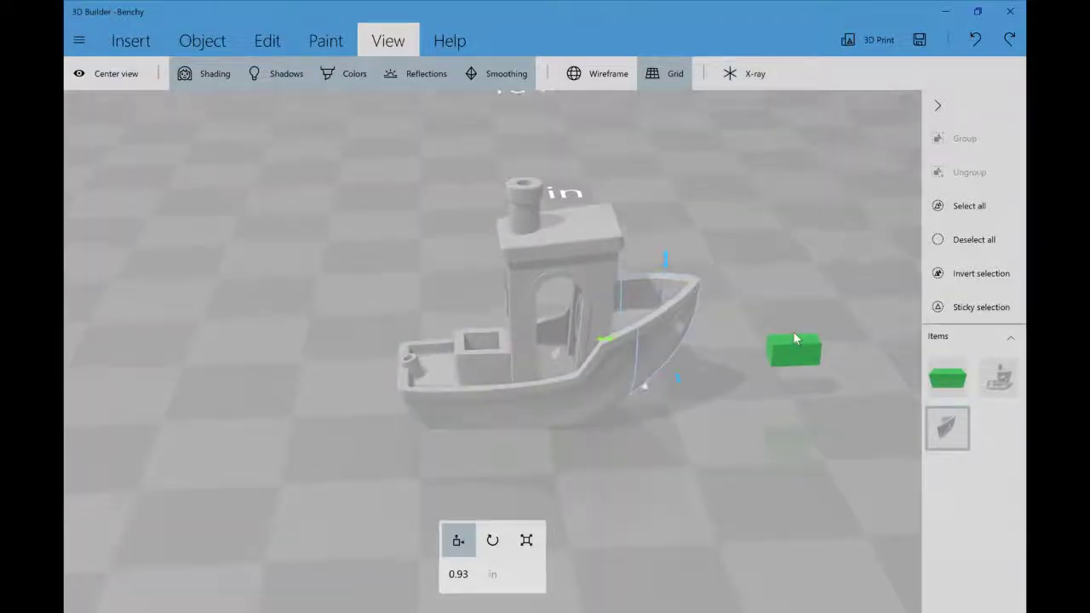
click(793, 342)
drag(756, 407, 783, 390)
right_drag(783, 390, 729, 362)
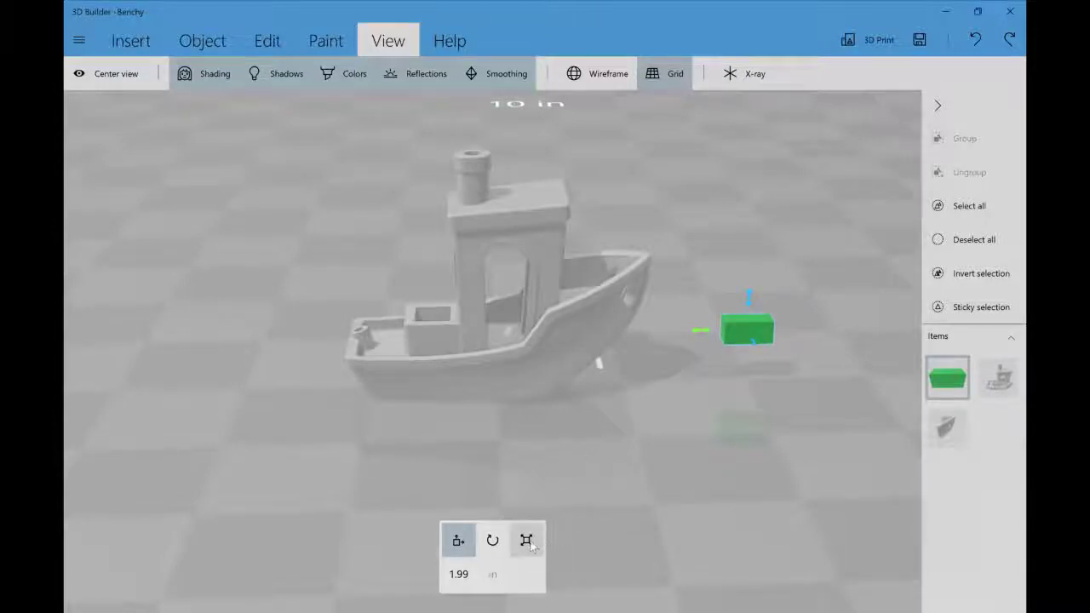
click(526, 540)
drag(756, 446, 705, 437)
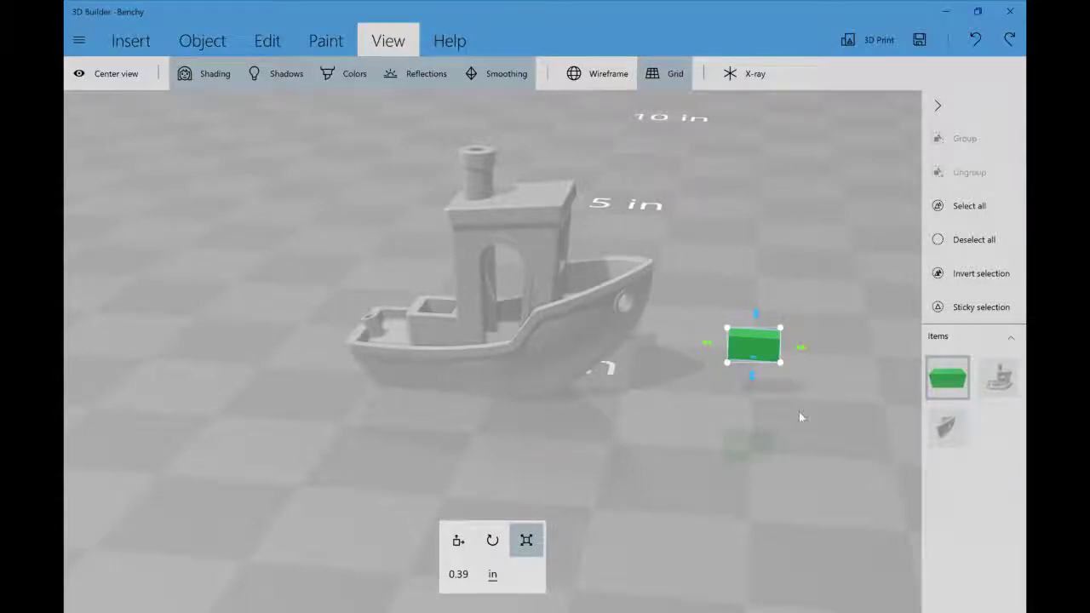
right_drag(799, 414, 528, 503)
click(482, 582)
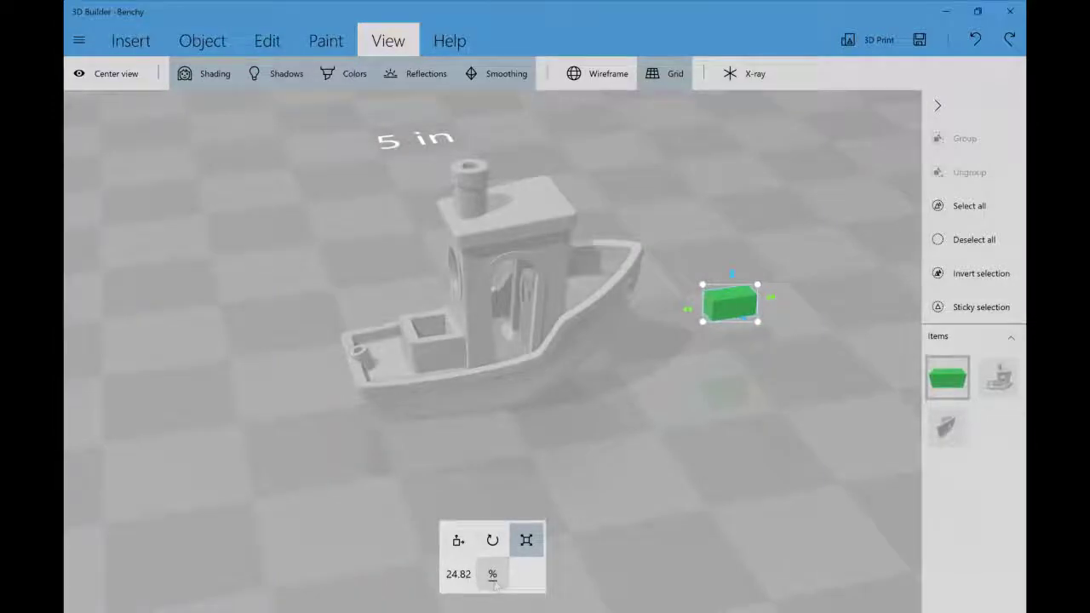
Step: Try scaling the loose green block to 22 percent, and undo the change
click(448, 582)
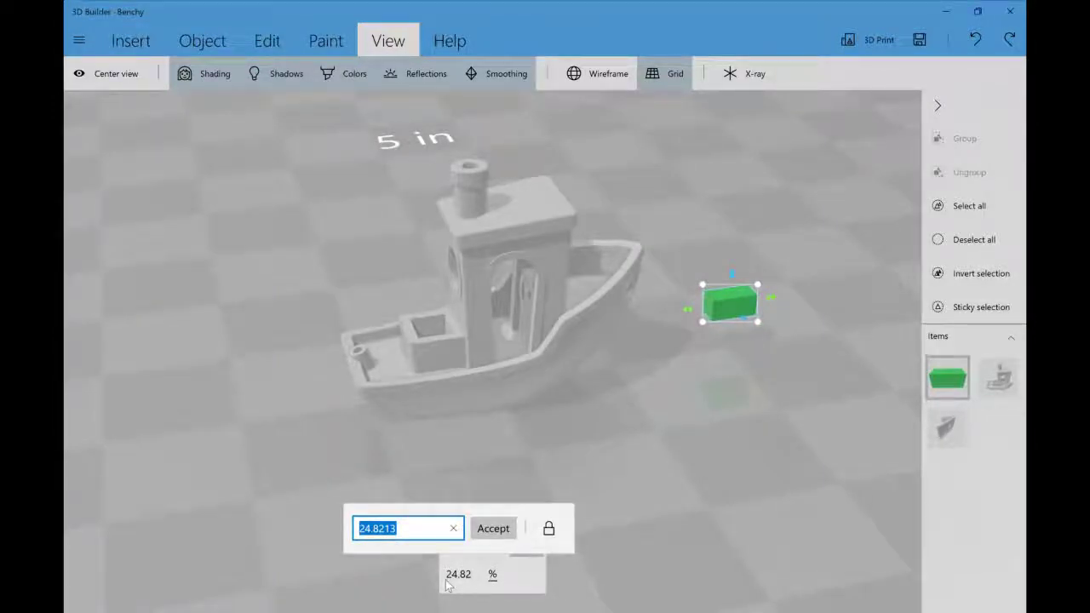
text(22)
key(Return)
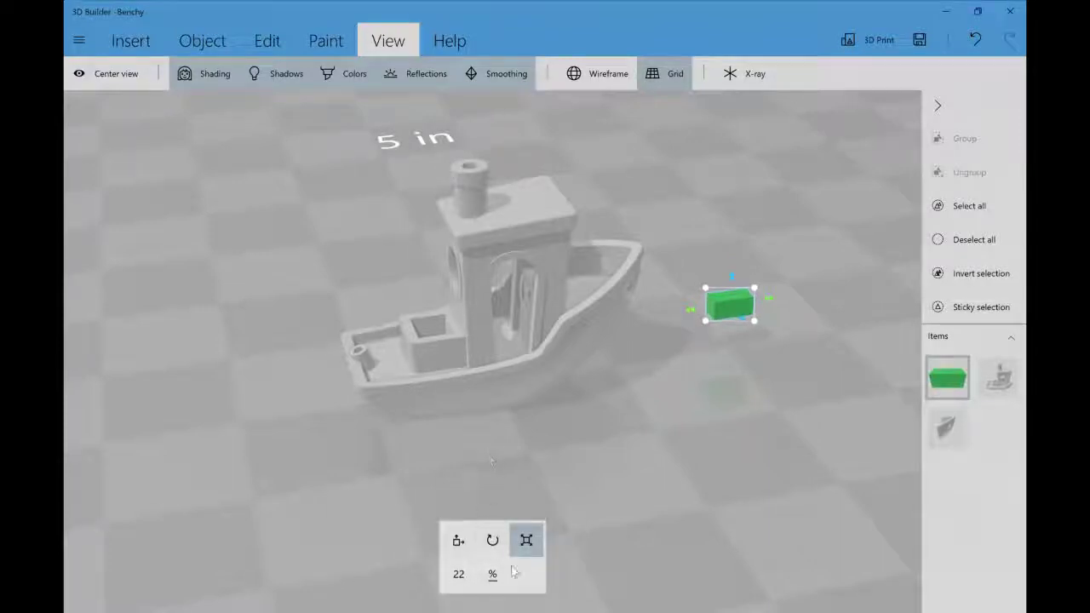
key(ctrl+z)
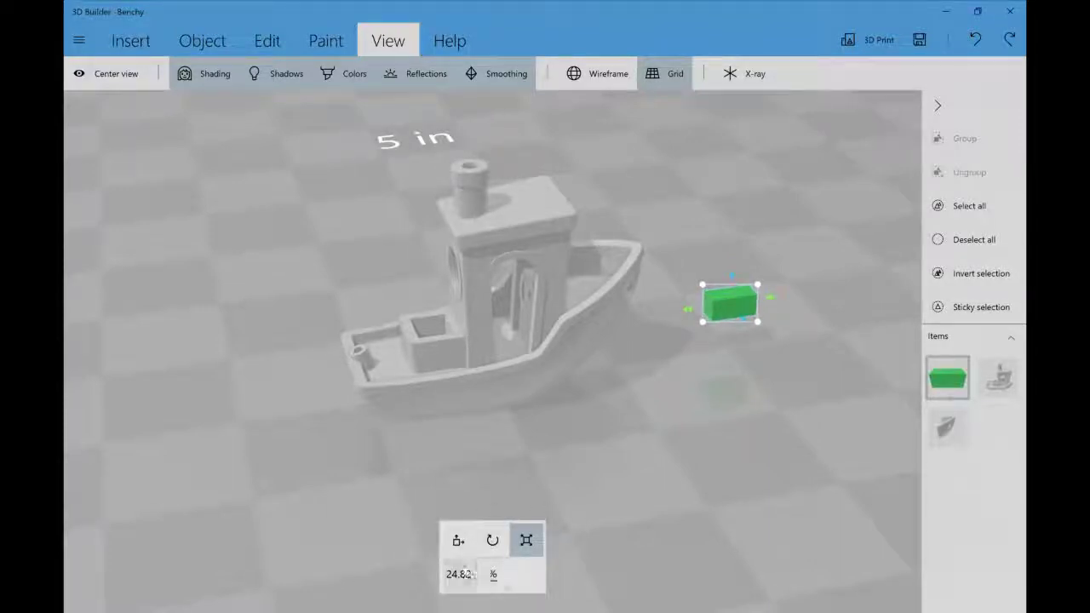
Step: Scale the loose green block to 23 percent and switch its size units back to inches
click(458, 574)
text(3)
key(Return)
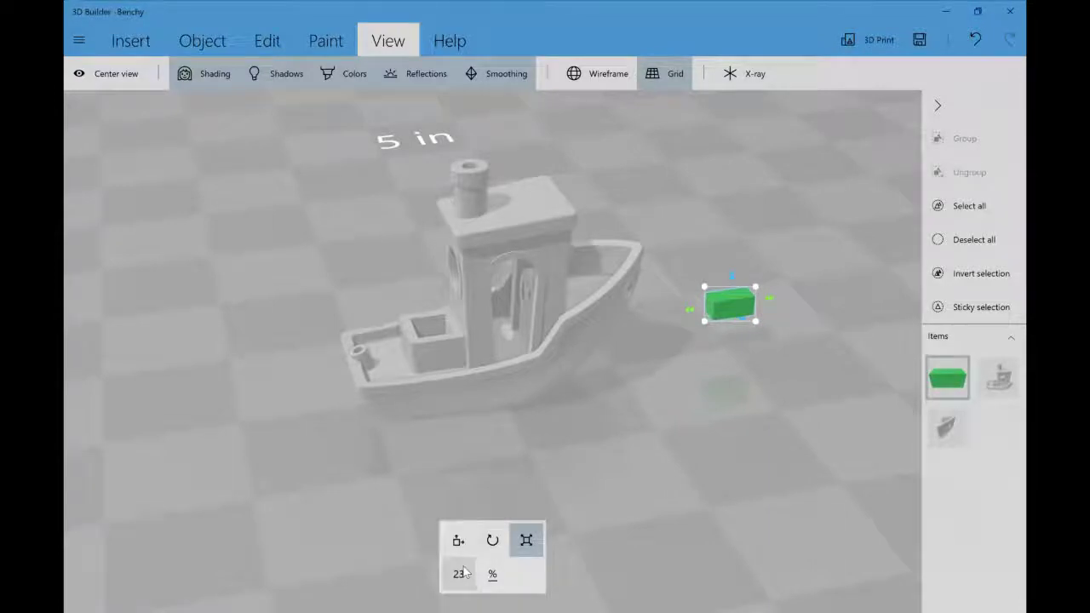
click(492, 574)
drag(735, 464, 689, 435)
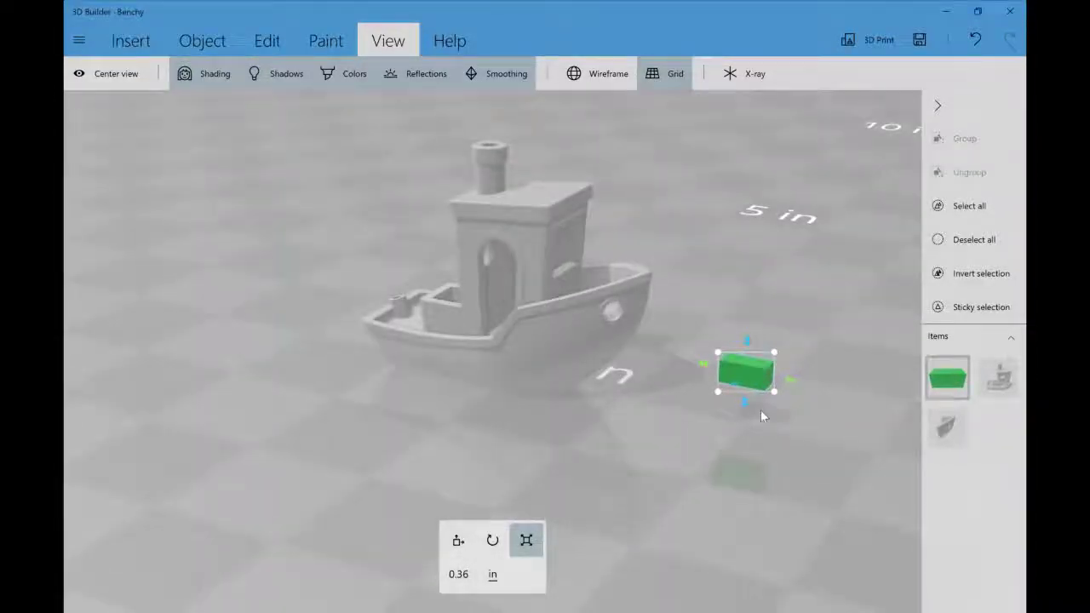
Step: Slide the bow piece forward, away from the hull, to about 1.77 in
drag(819, 451, 664, 326)
click(614, 330)
click(457, 536)
Step: Rotate the bow piece to 270 degrees with its cut face down and settle it on the build surface
click(202, 41)
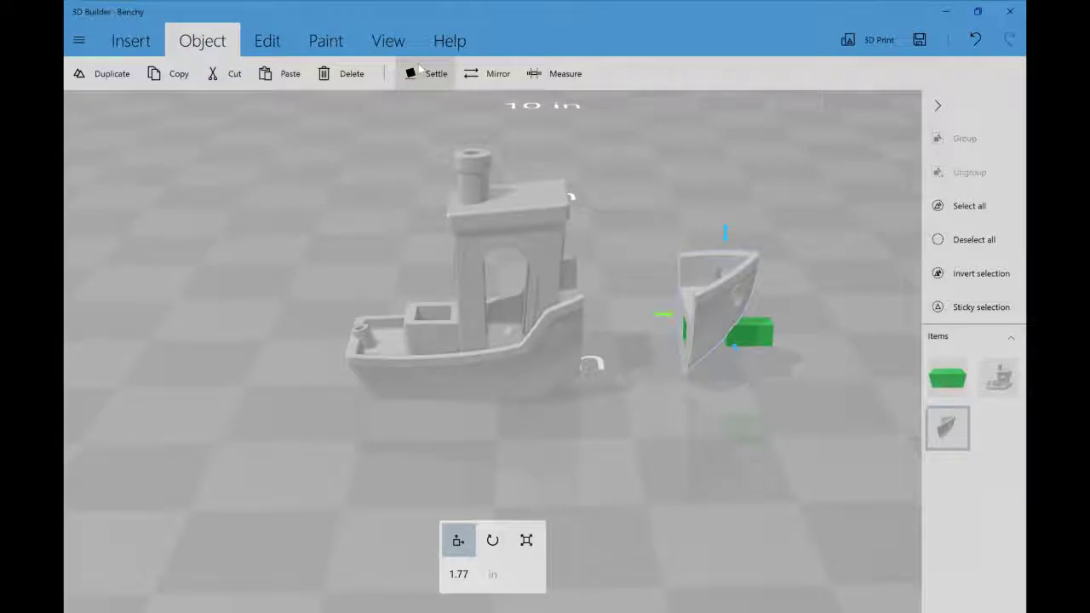
click(492, 539)
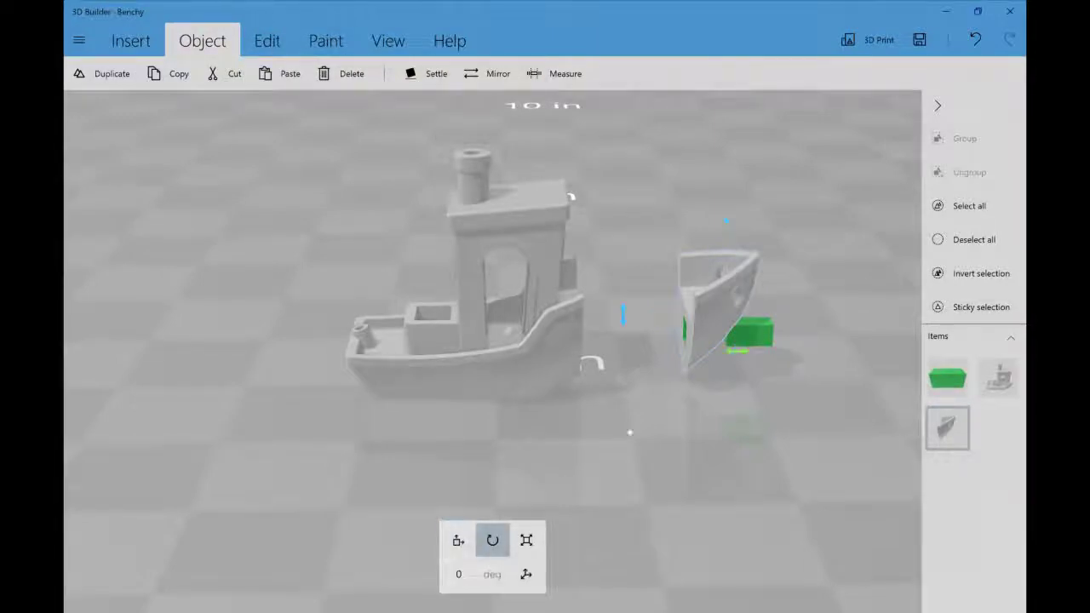
drag(630, 322, 749, 375)
click(425, 73)
click(134, 43)
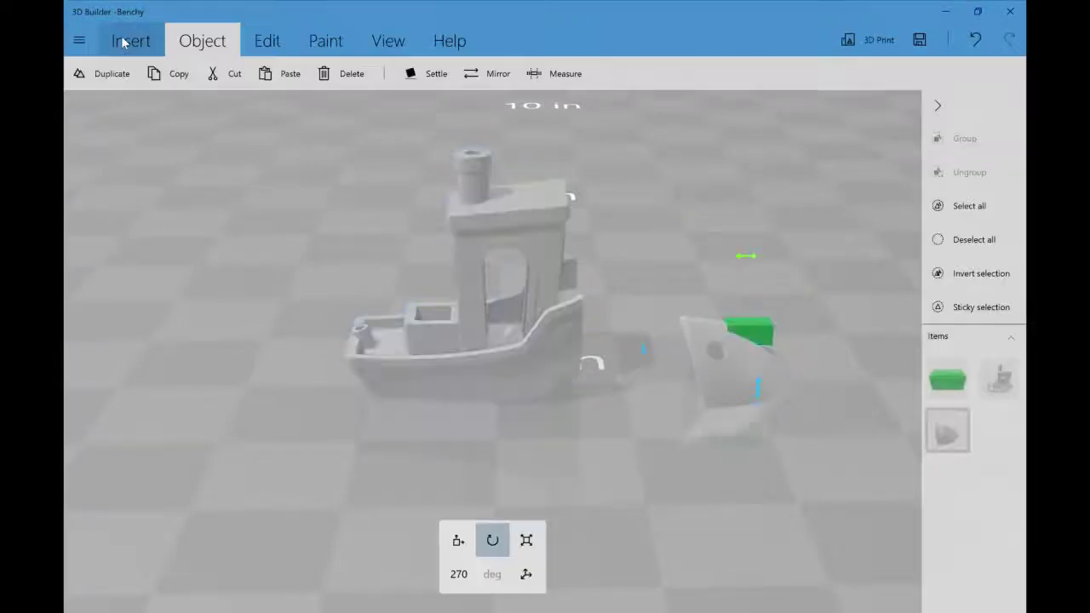
Step: Move the bow piece beside the hull and settle the loose green block on the build surface
click(457, 543)
drag(660, 350, 612, 354)
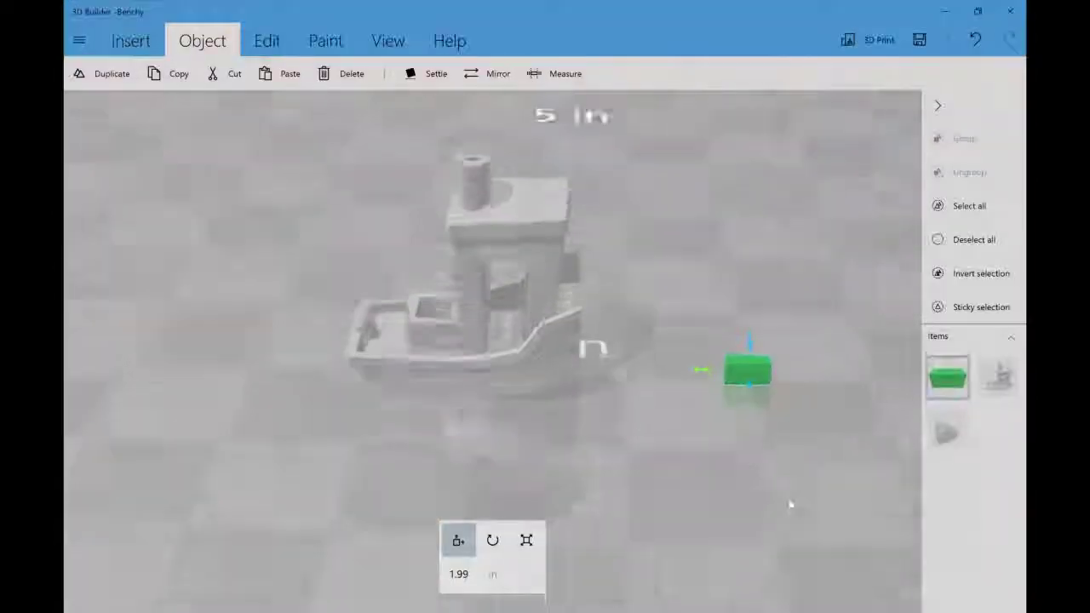
Step: Move the green block beside the hull on the side opposite the bow piece, at about 0.18 in
drag(570, 368, 595, 203)
drag(826, 411, 596, 407)
drag(710, 462, 594, 371)
drag(451, 371, 698, 309)
drag(766, 346, 582, 333)
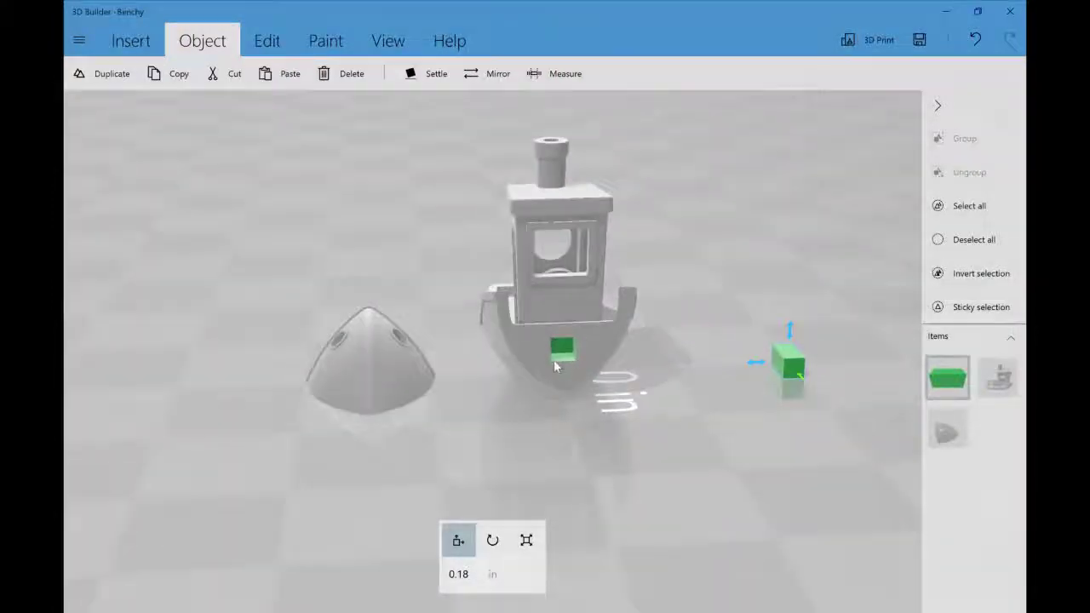
drag(604, 369, 673, 481)
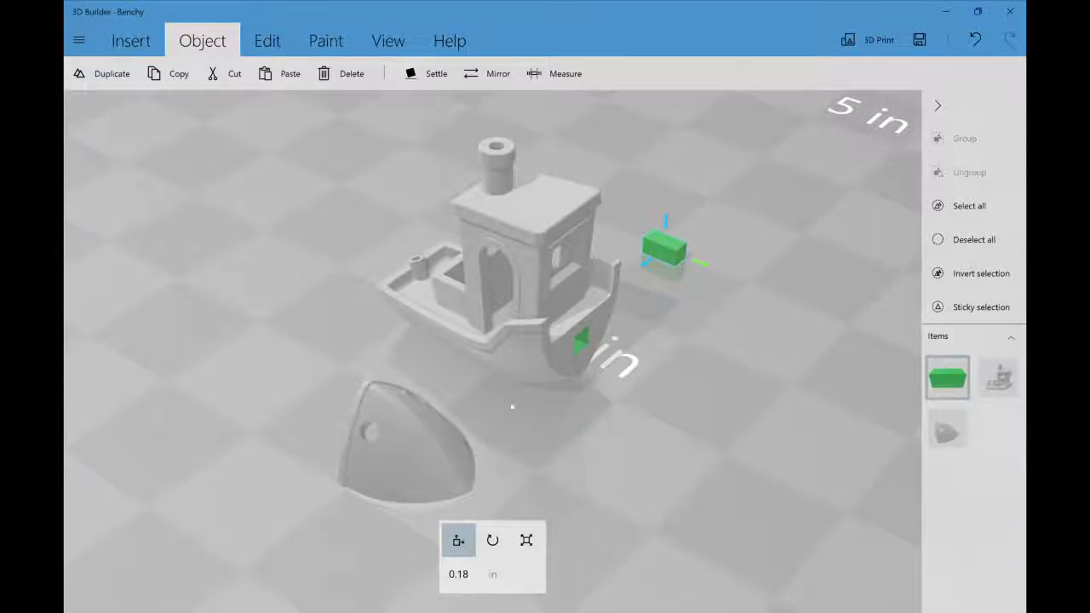
drag(452, 398, 284, 262)
Step: Start saving the arranged parts to a file and cancel the save
click(73, 41)
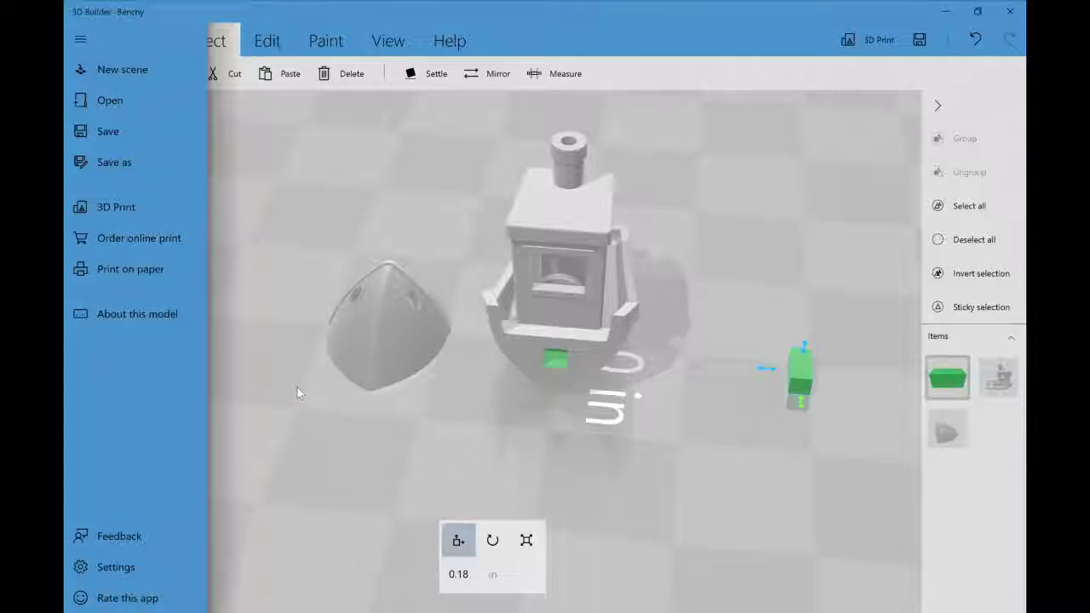
click(657, 432)
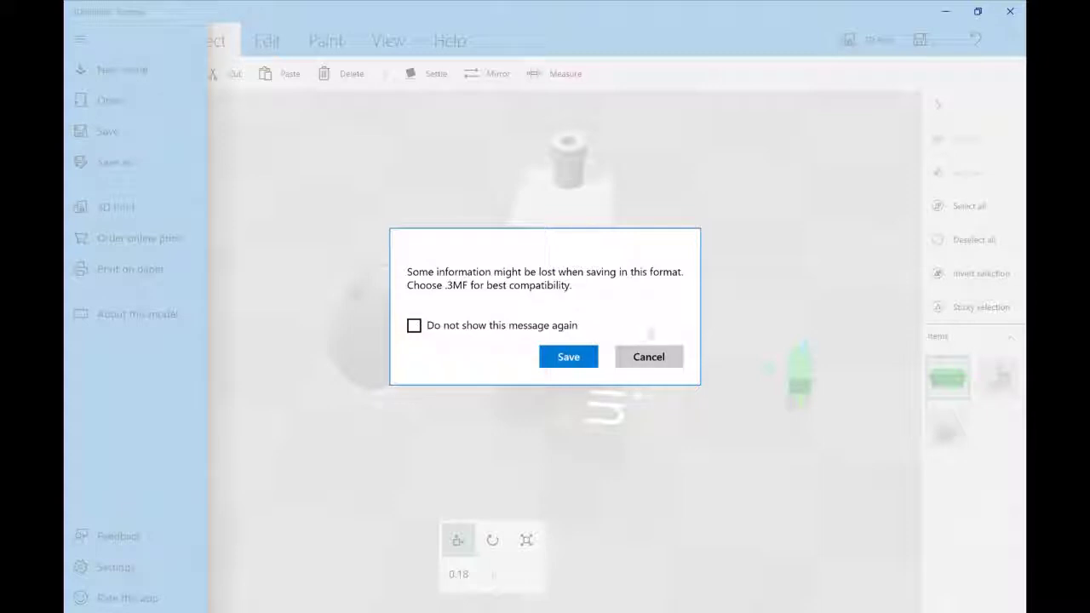
click(647, 357)
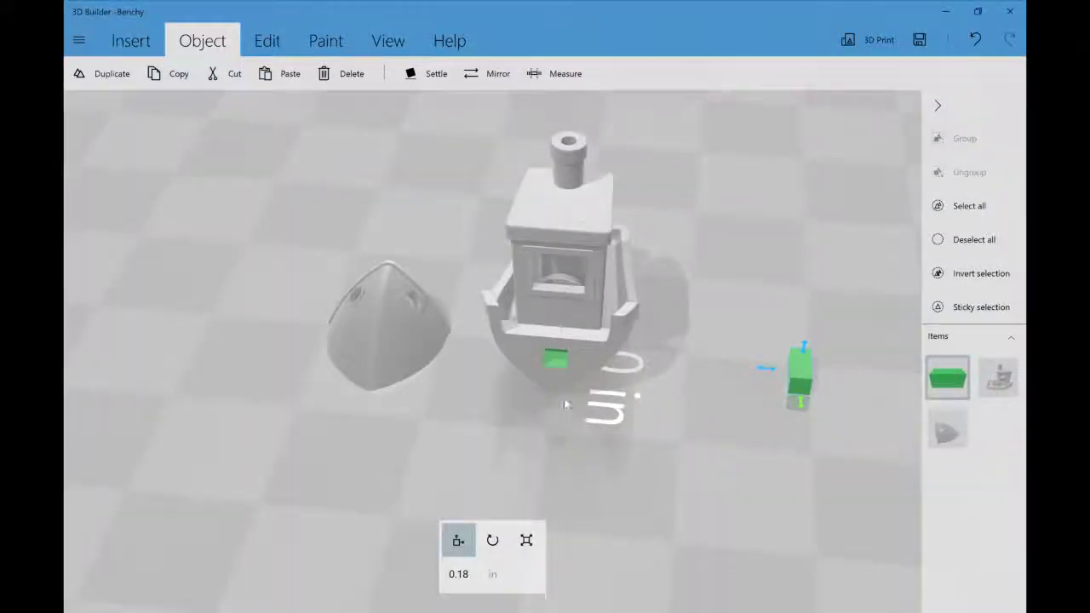
Step: Examine the hull socket, the bow piece and the green connector block from several angles
drag(567, 404, 642, 358)
click(586, 308)
click(381, 335)
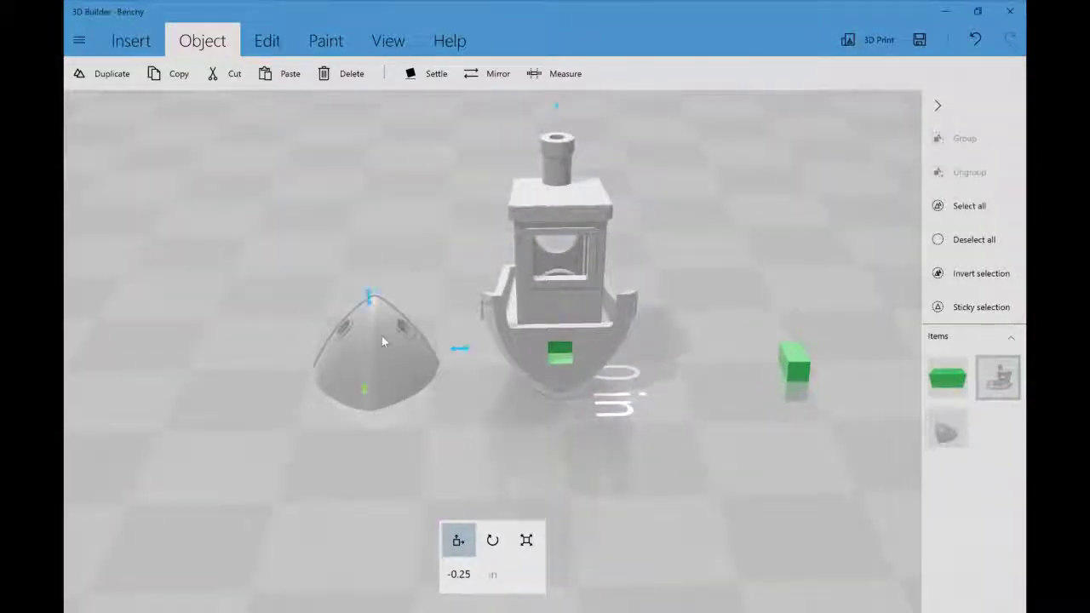
click(798, 373)
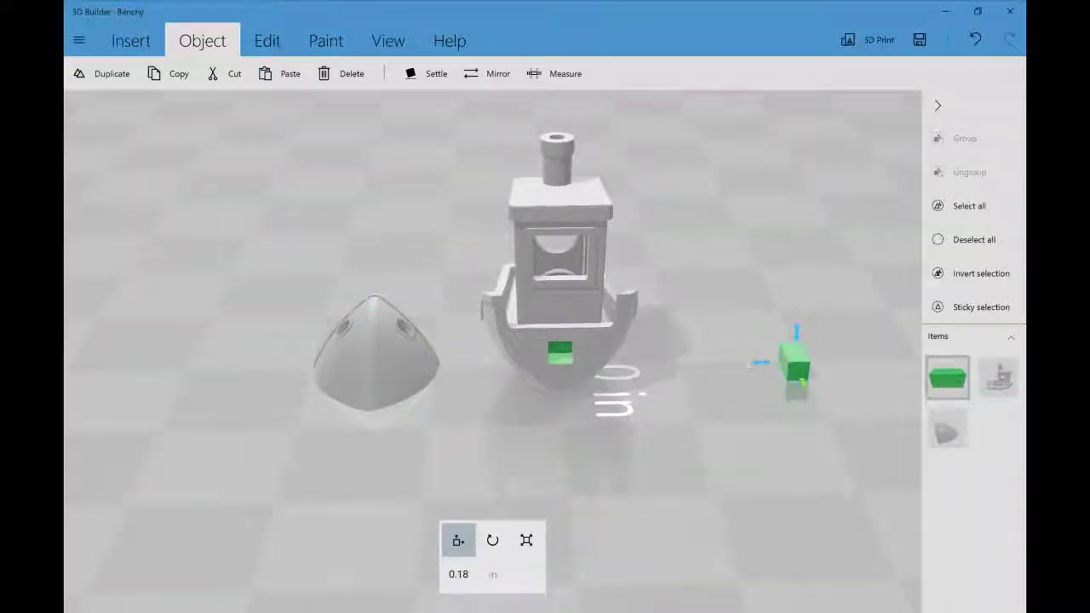
drag(724, 385, 592, 321)
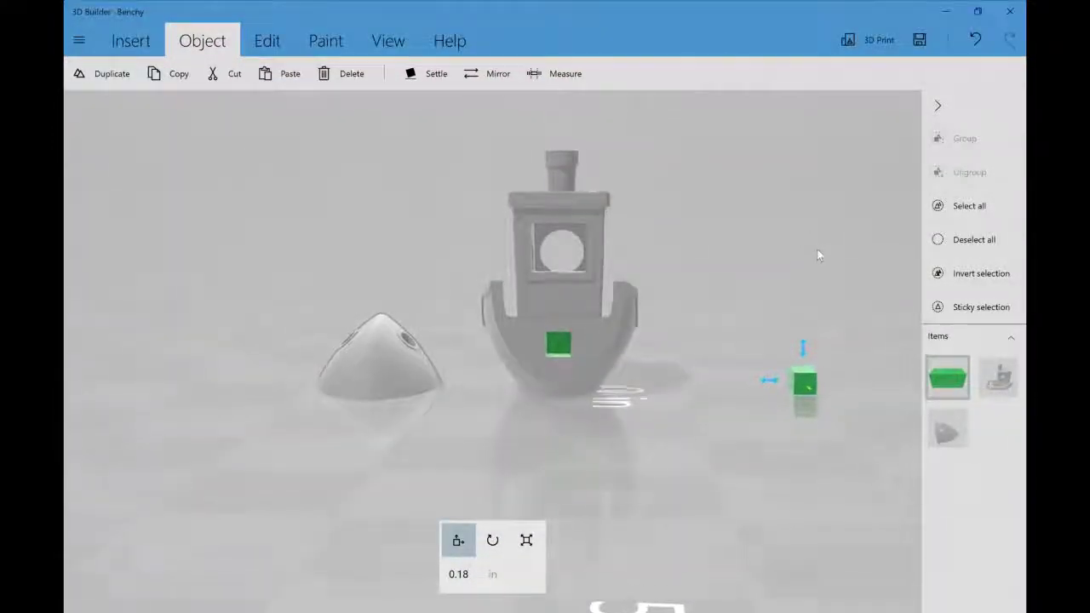
drag(749, 284, 744, 337)
drag(823, 249, 554, 271)
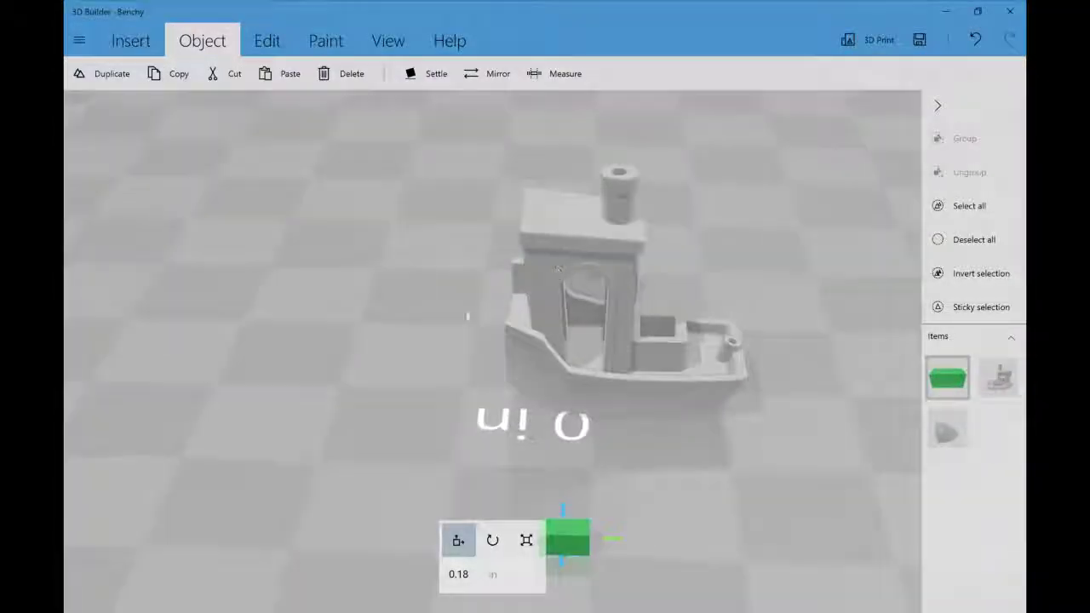
drag(493, 342, 699, 332)
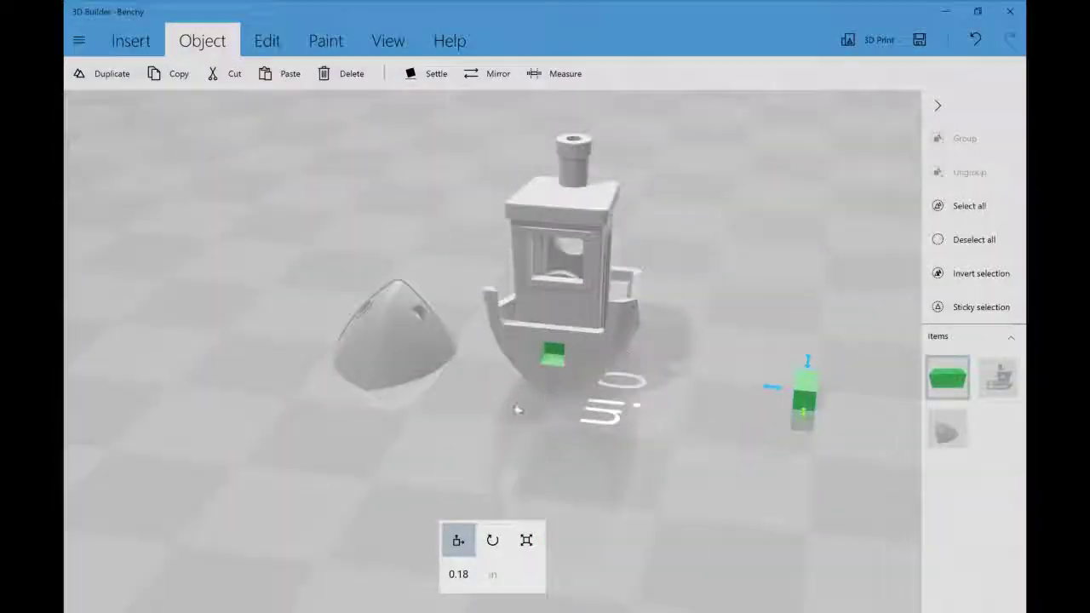
drag(517, 413, 533, 413)
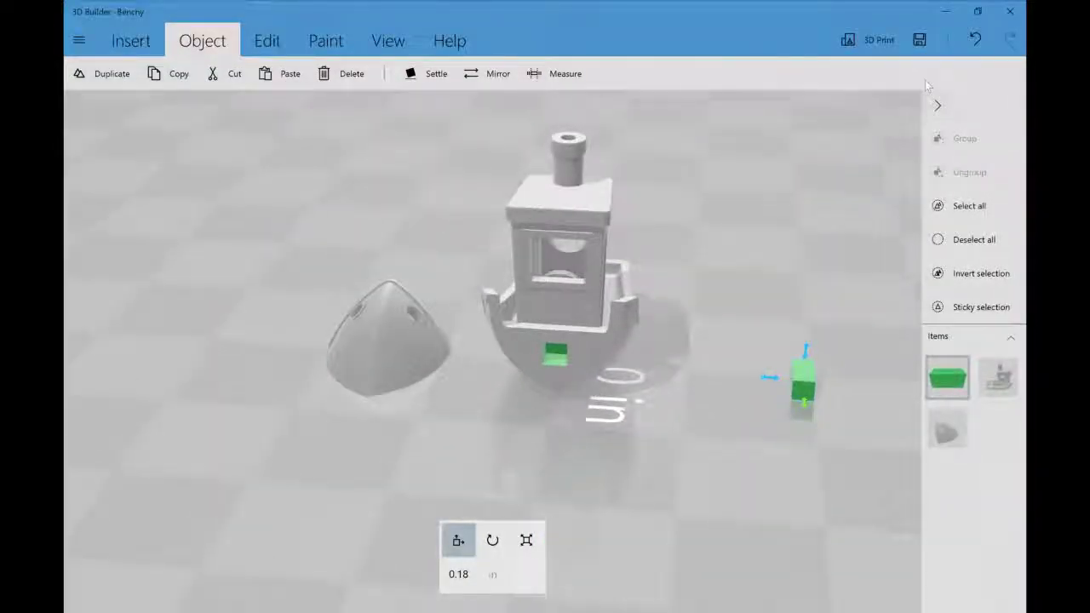